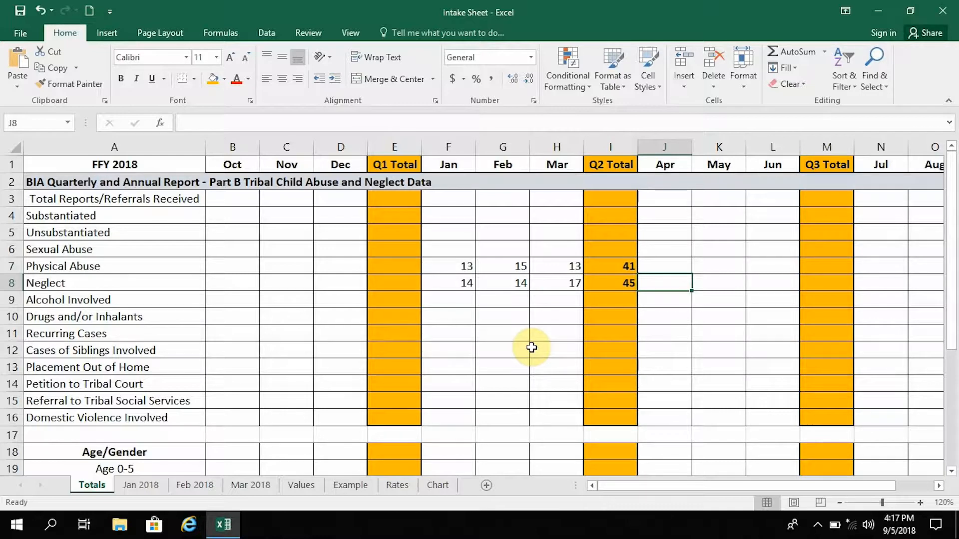
Inspect the January Physical Abuse COUNTIF formula, leave it unchanged, and scroll down to the Age/Gender rows.
scroll(531, 348, "down", 2)
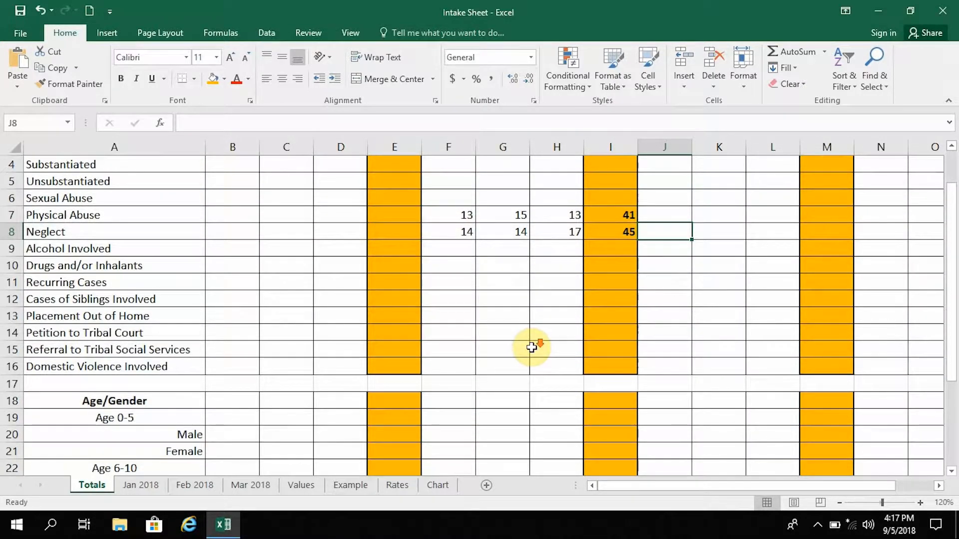
scroll(531, 348, "up", 2)
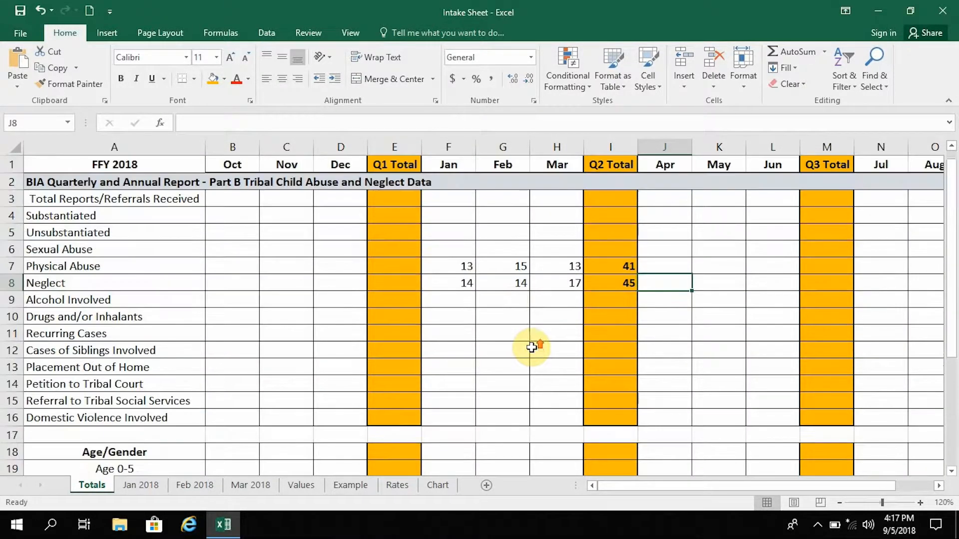
left_click(459, 265)
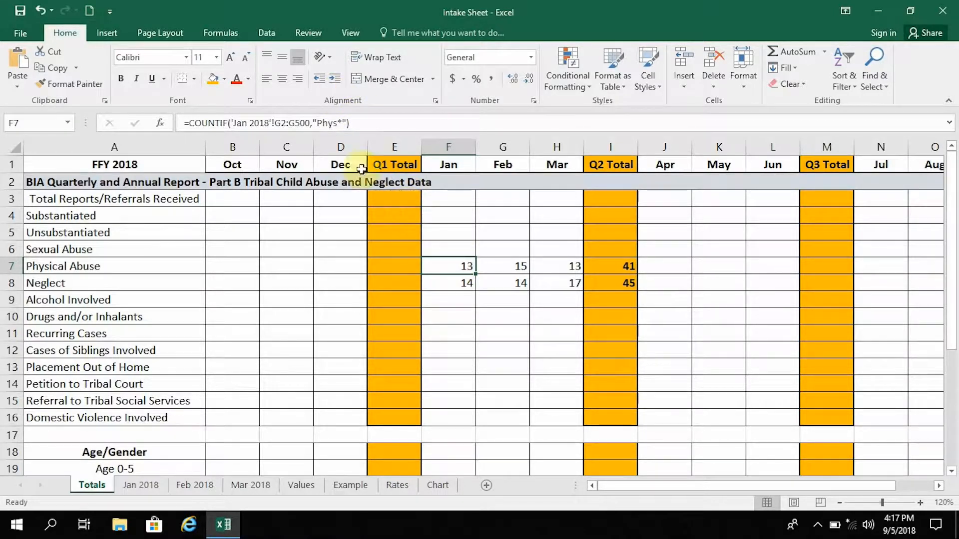
double_click(449, 266)
left_click_drag(463, 266, 481, 268)
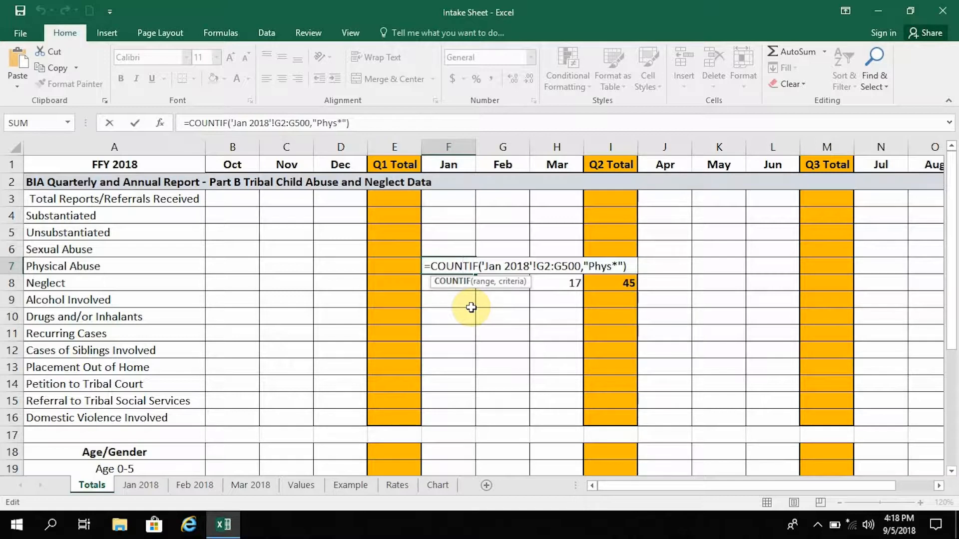
key("Tab")
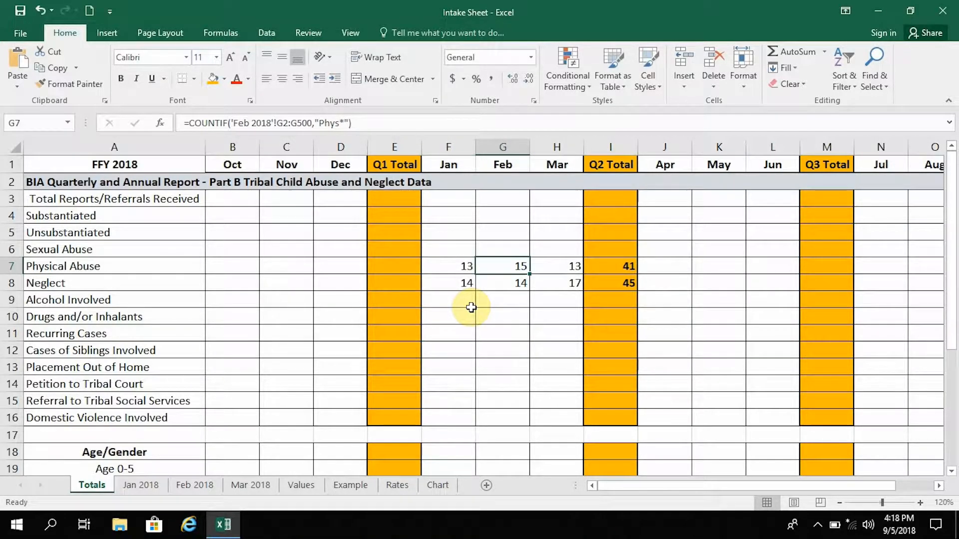
scroll(471, 307, "down", 2)
scroll(471, 307, "down", 3)
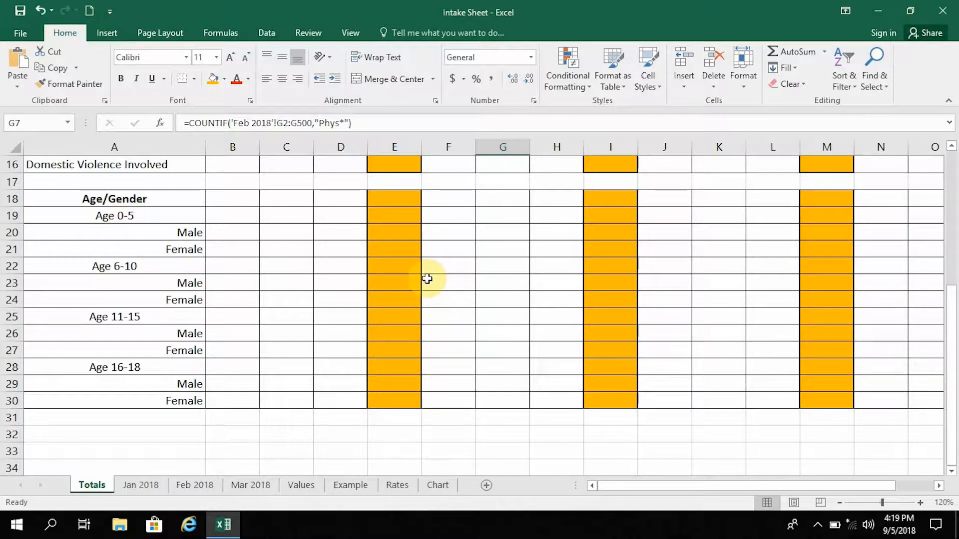
left_click(138, 486)
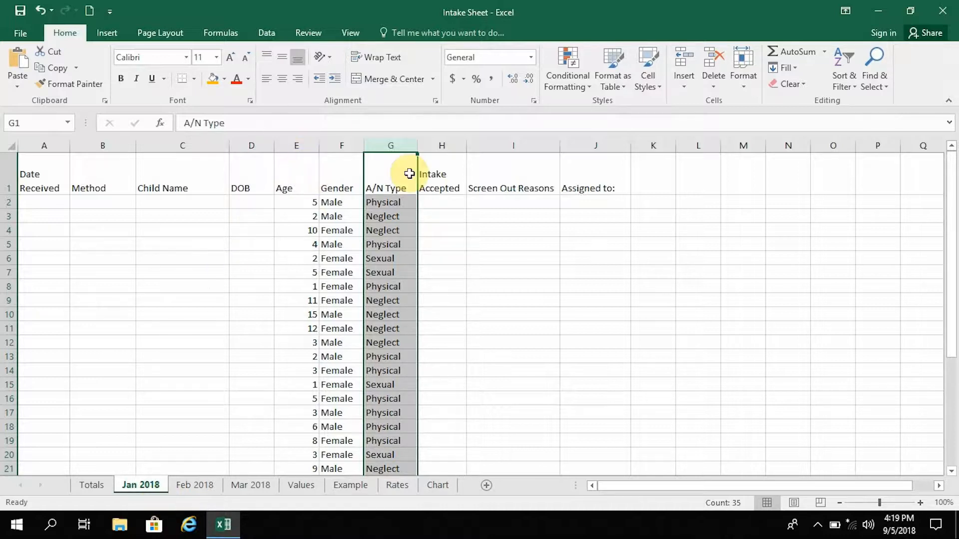
left_click_drag(299, 177, 343, 177)
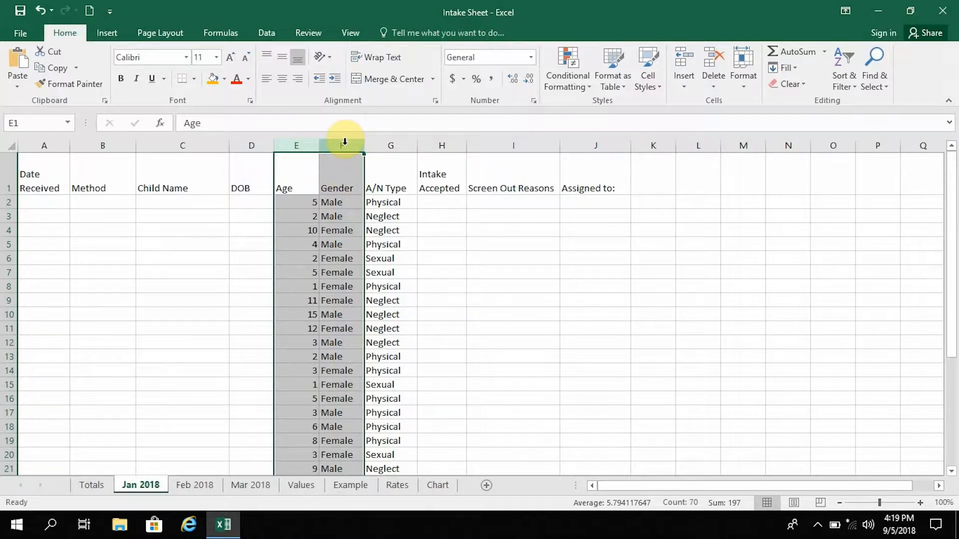
left_click(306, 178)
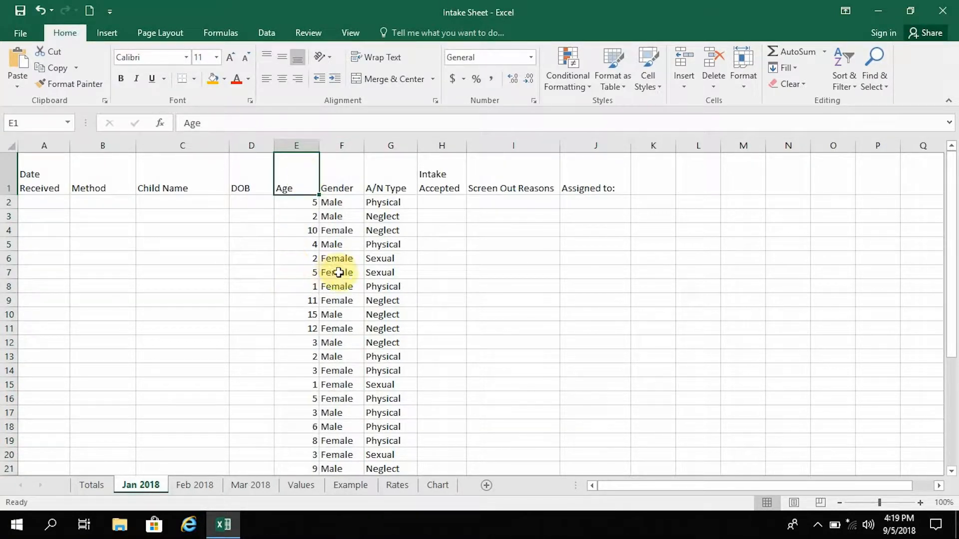
left_click(87, 483)
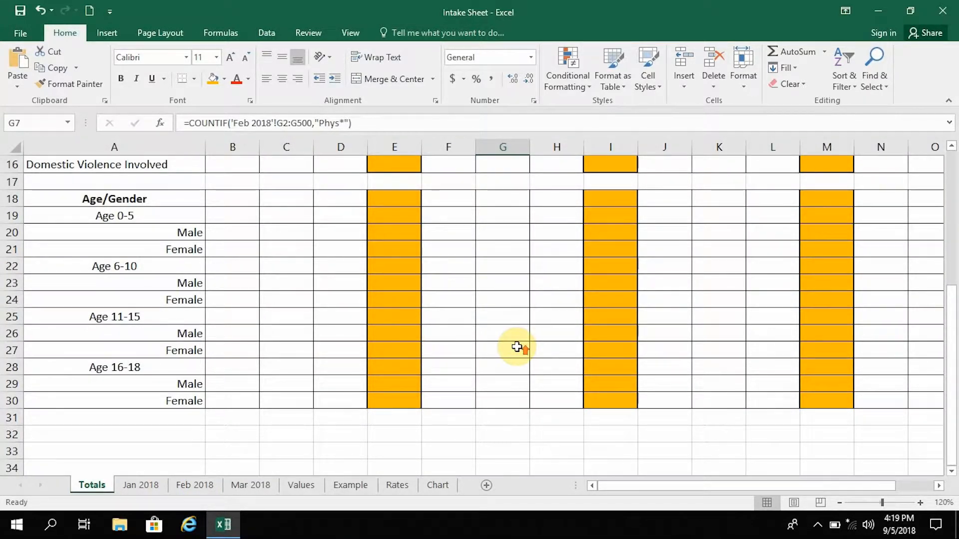
scroll(516, 346, "up", 5)
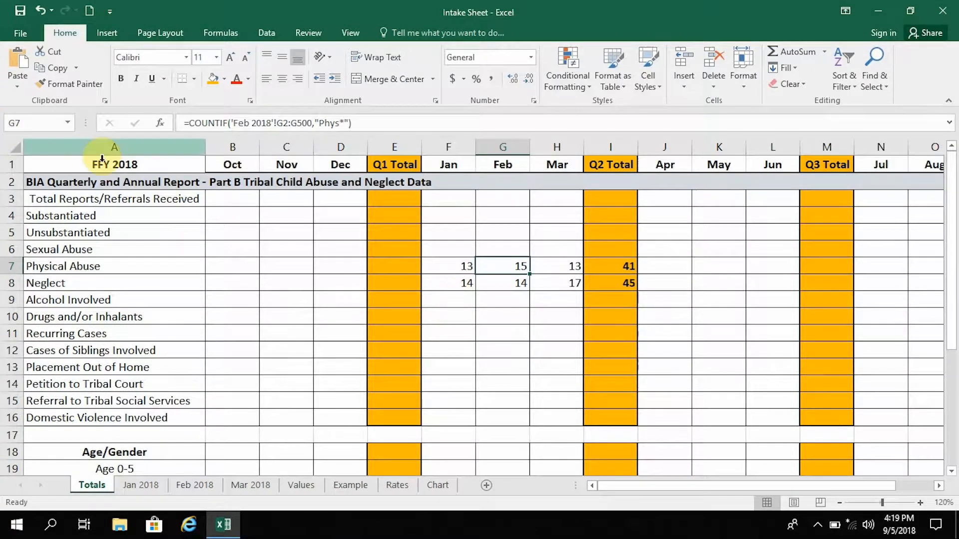
Freeze the top row so the month headers stay visible.
left_click(10, 165)
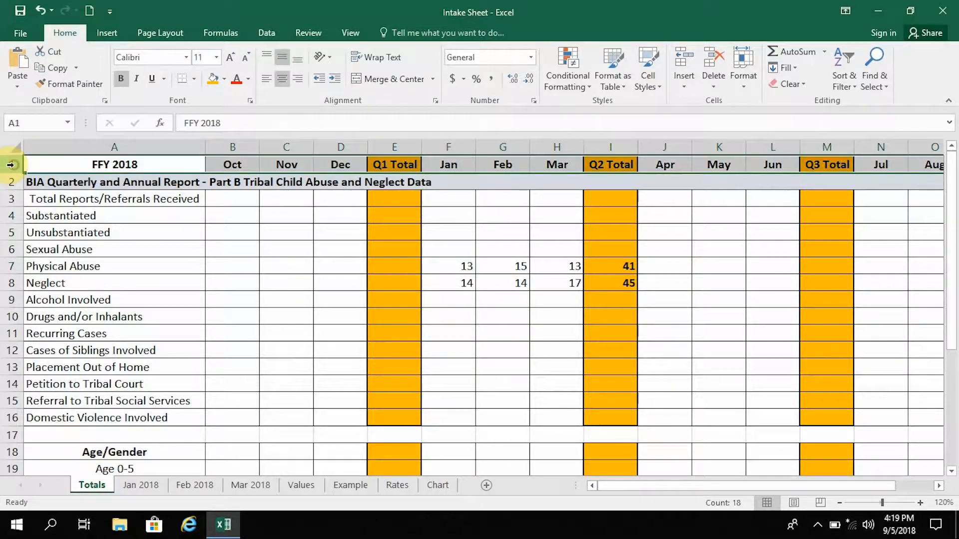
left_click(352, 33)
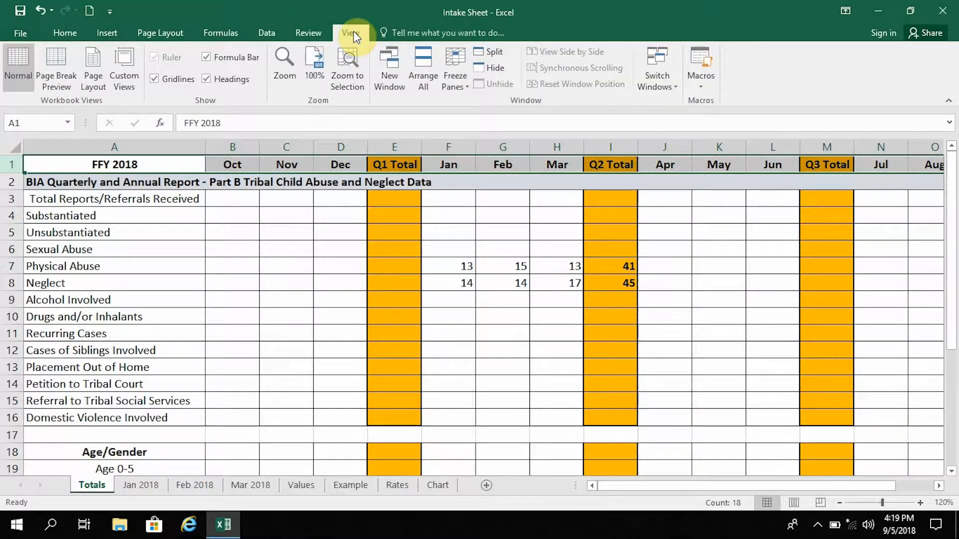
left_click(465, 87)
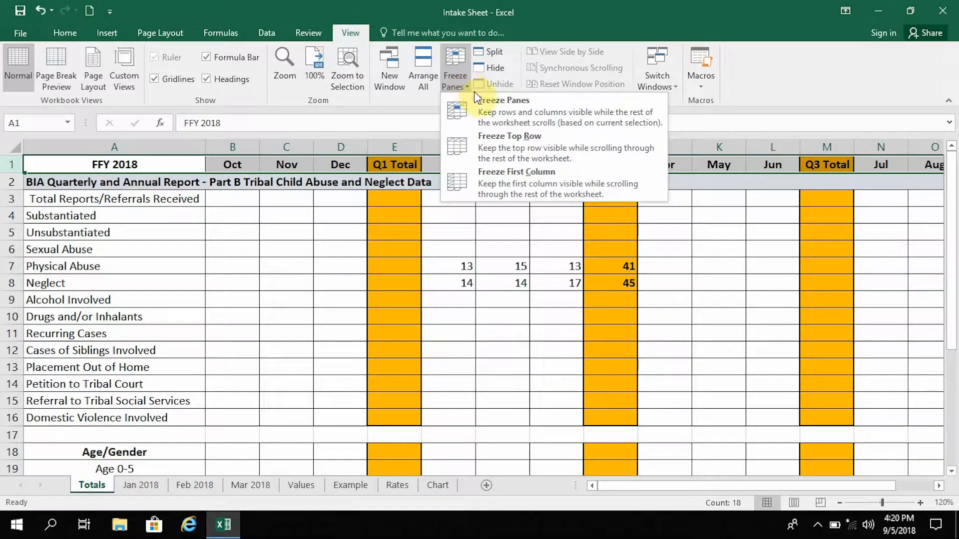
left_click(536, 148)
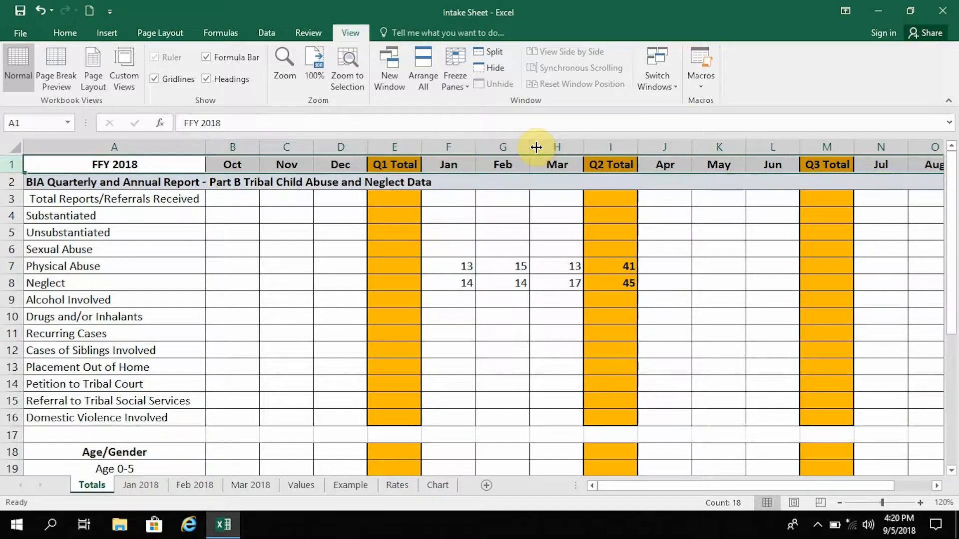
left_click(490, 229)
Scroll down to the Age/Gender rows and select F20, the January Male age 0-5 cell.
scroll(490, 228, "down", 4)
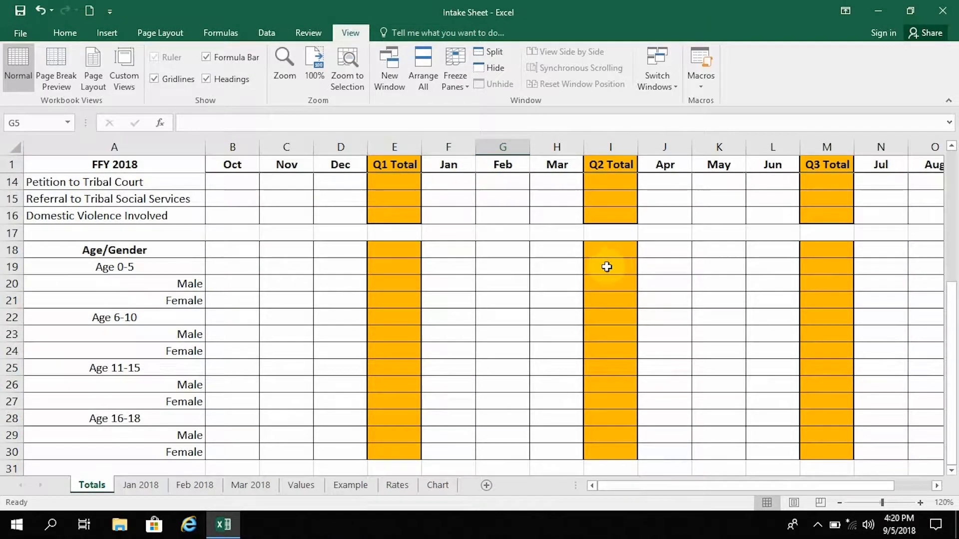
scroll(606, 268, "down", 1)
scroll(606, 268, "down", 1)
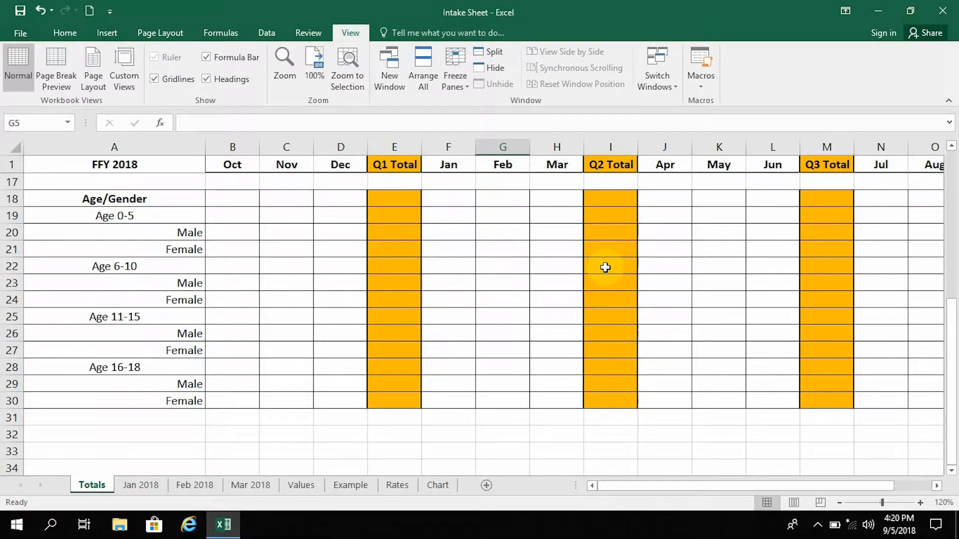
left_click(445, 234)
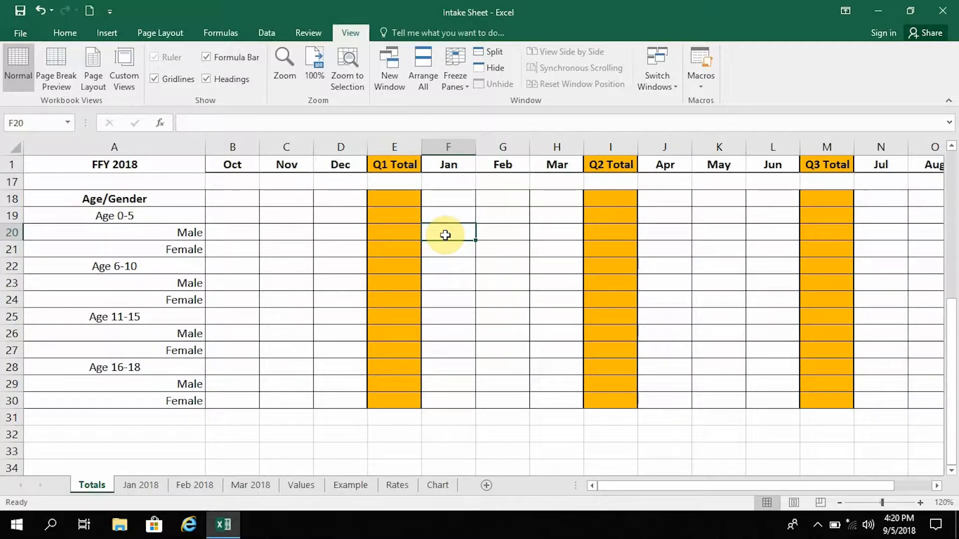
Start F20's formula with =COUNTIFS( for the January Male age 0-5 count.
type("=")
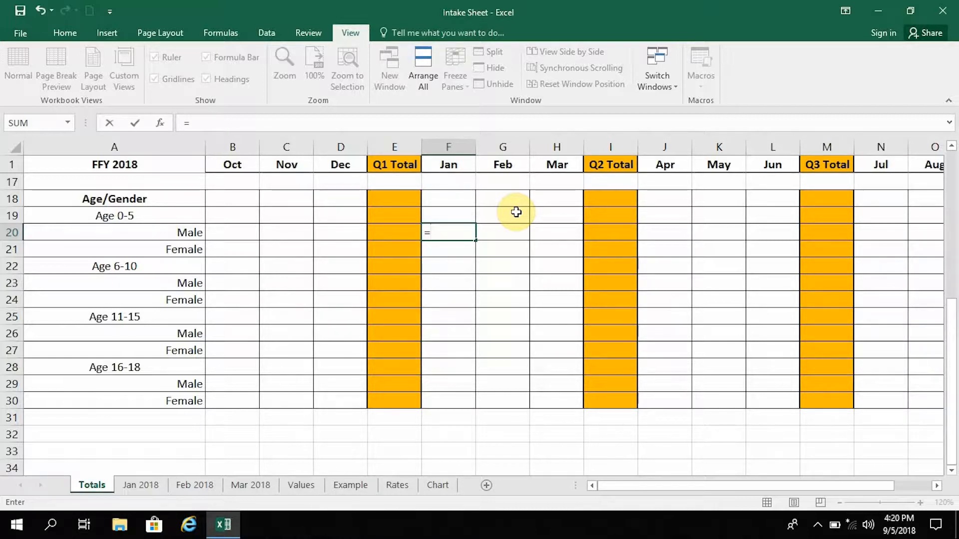
type("COUN")
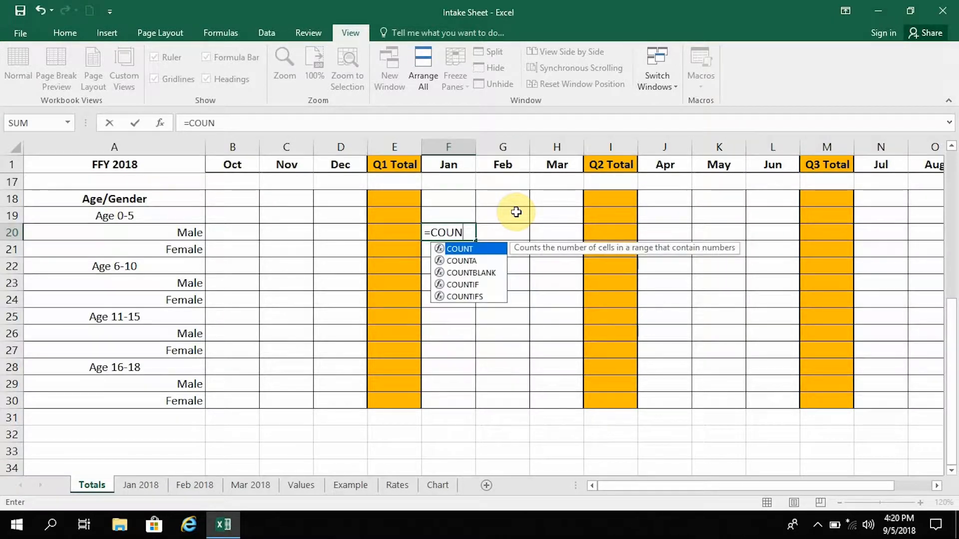
type("TI")
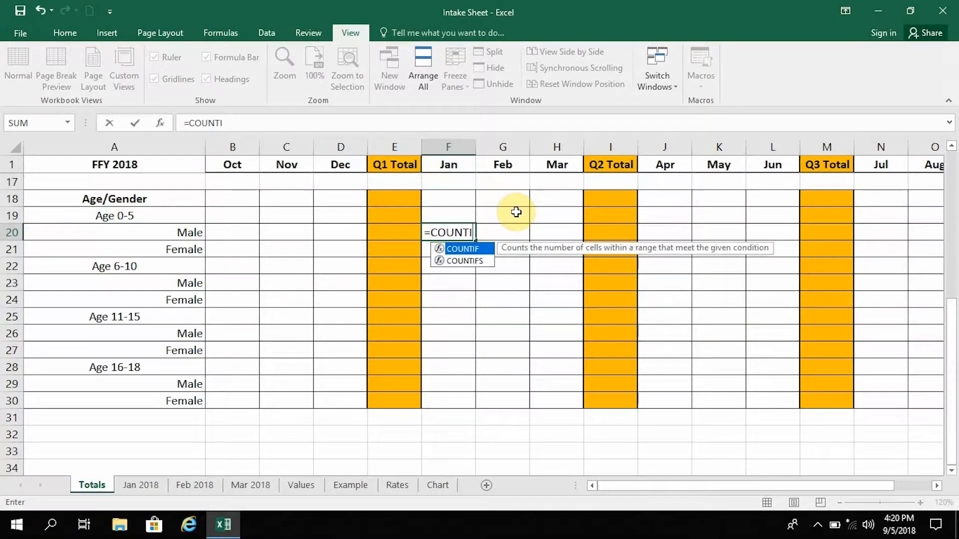
type("FS")
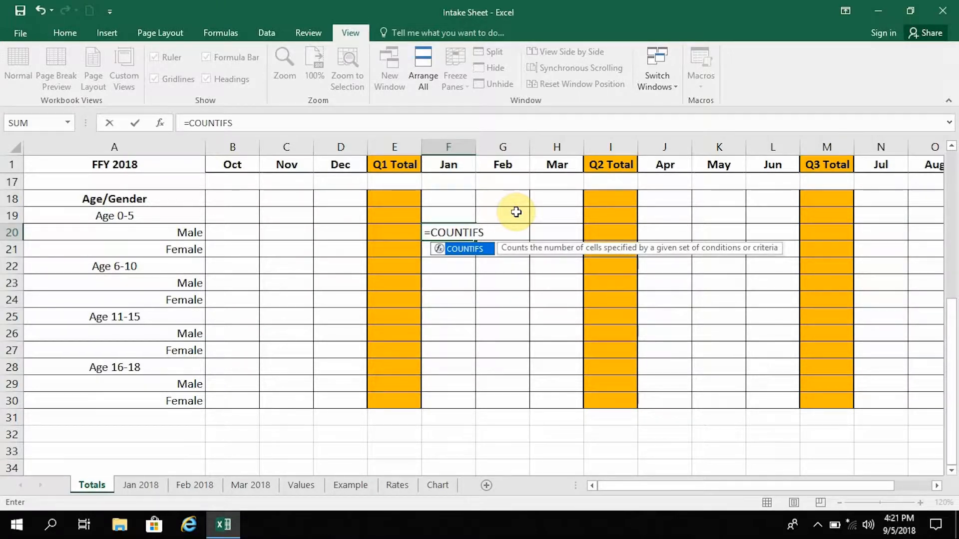
type("(")
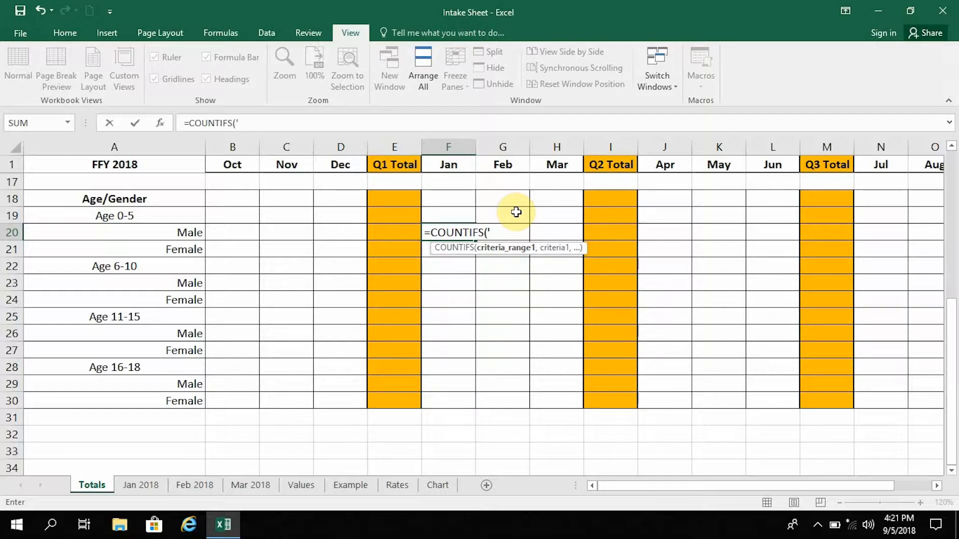
Add the first criteria range 'Jan 2018'!E2:E500, correcting the end row to 500.
type("Jan 2018")
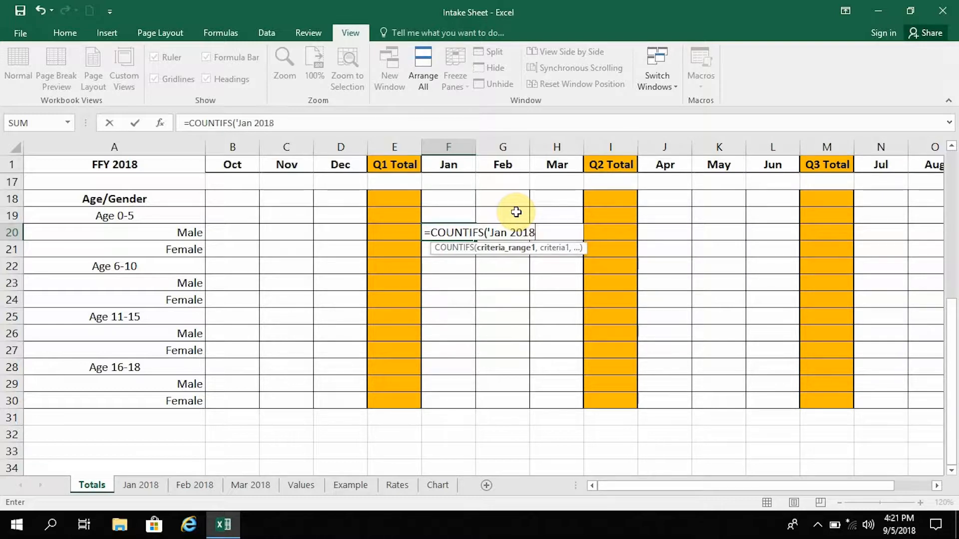
type("'")
type("!")
type("E2:E500")
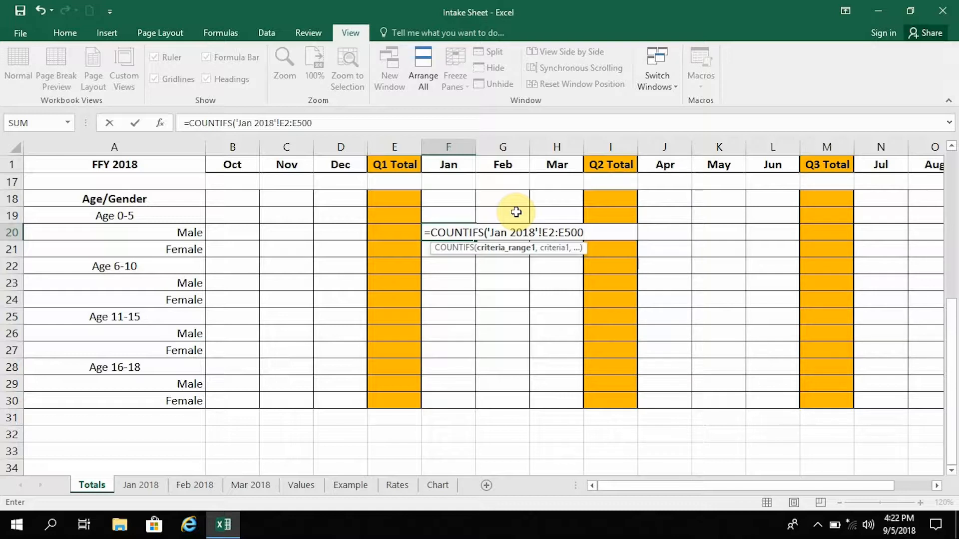
type("=")
key("BackSpace")
key("BackSpace")
key("BackSpace")
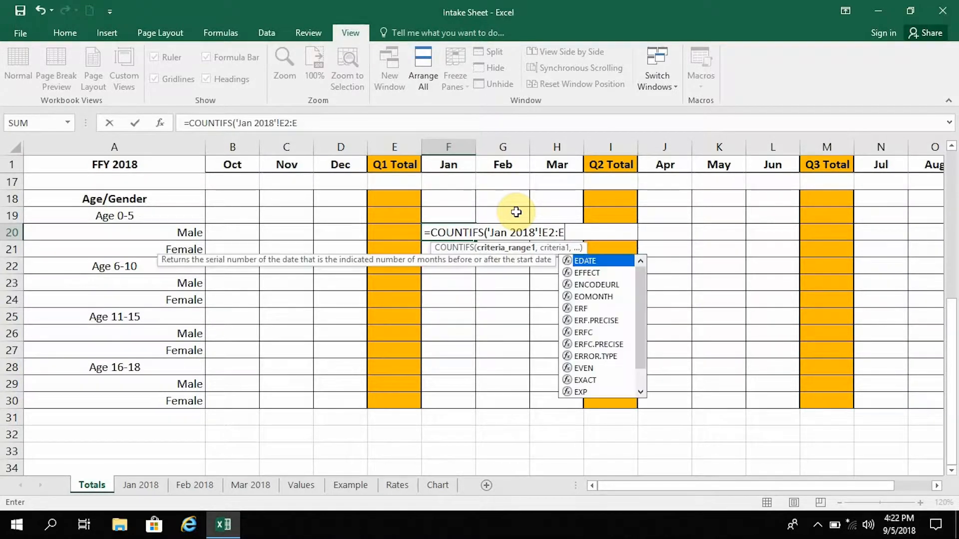
type("1000")
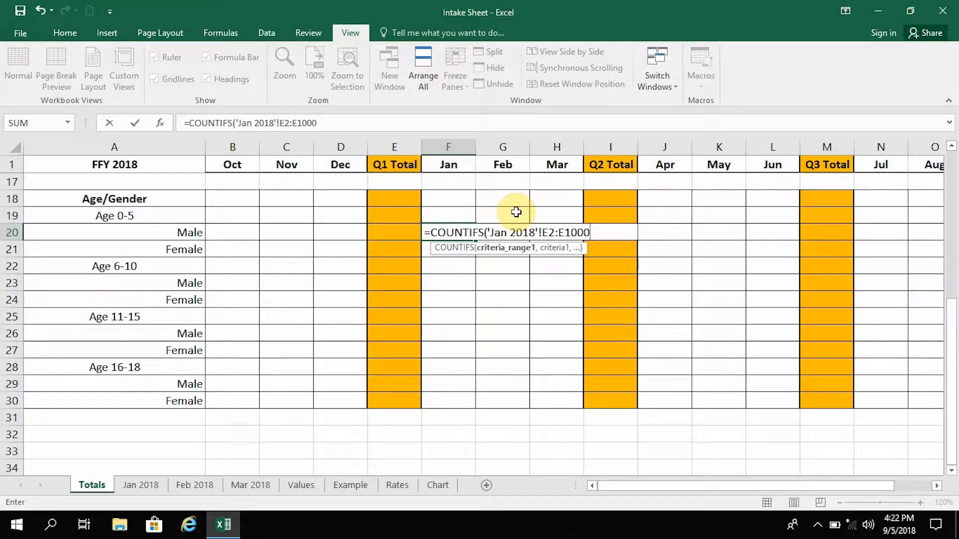
key("BackSpace")
key("BackSpace")
key("BackSpace")
key("BackSpace")
type("500")
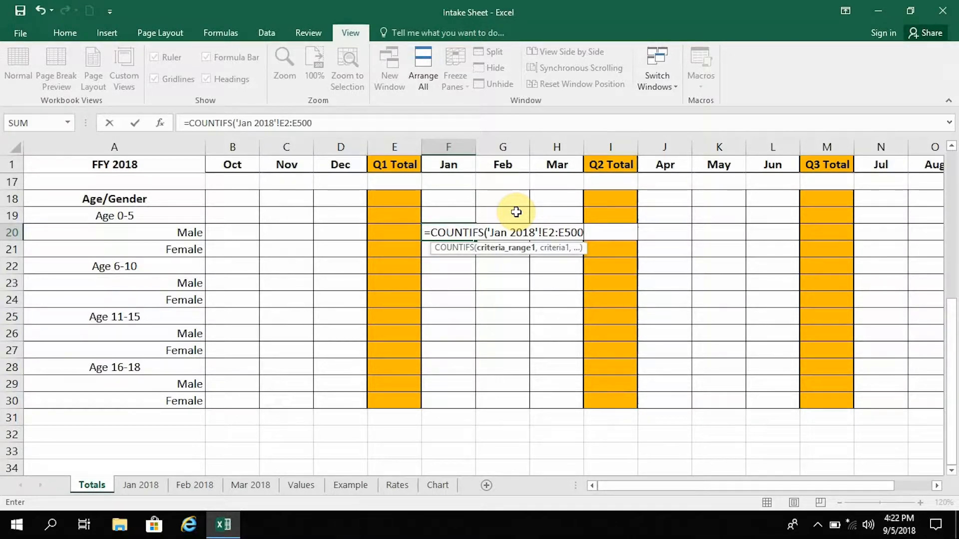
Add the age criterion "<6" and begin the second sheet reference.
type(",")
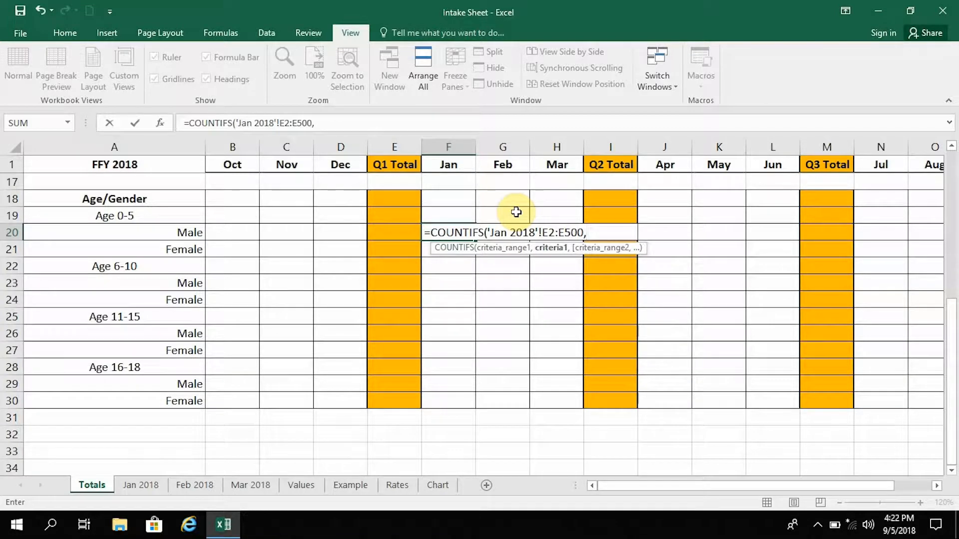
type("\"")
type("<6")
type("\"")
type(",")
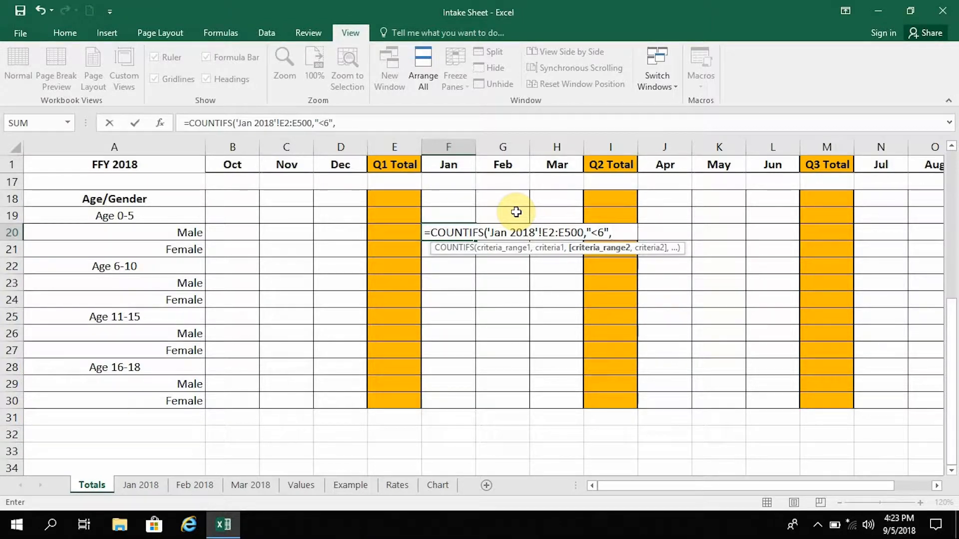
type("'")
Complete F20 with 'Jan 2018'!F2:F500,"Male") and commit it, returning 9.
type("Jan")
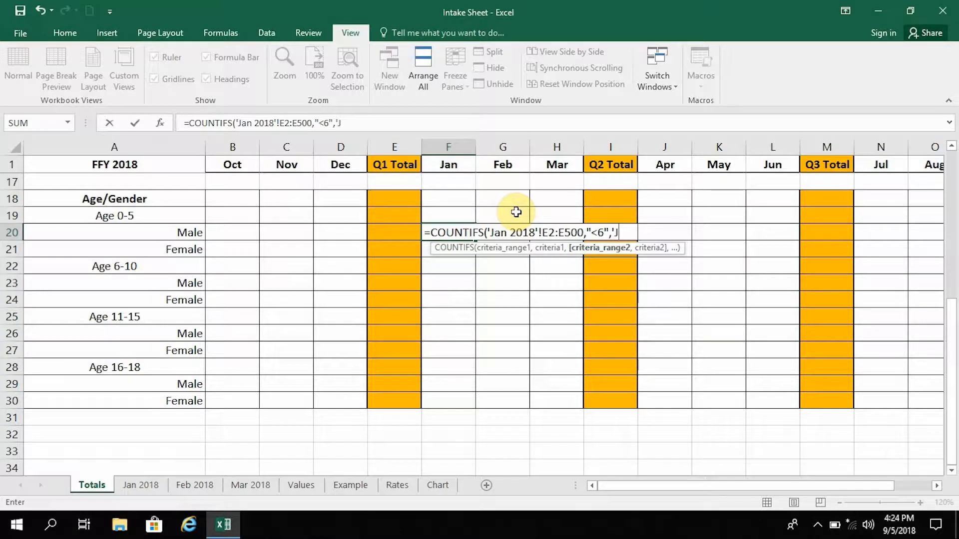
type(" 2018")
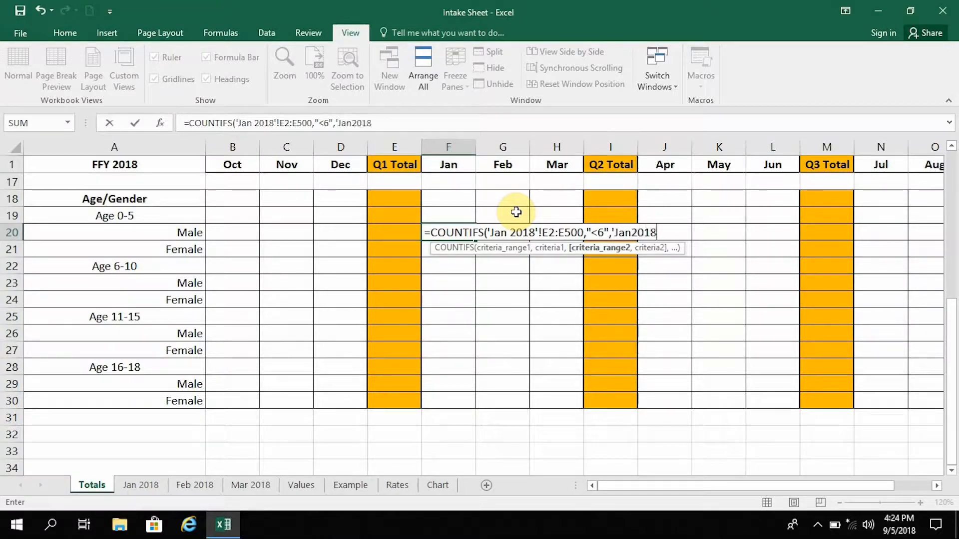
key("BackSpace")
key("BackSpace")
key("BackSpace")
key("BackSpace")
key("BackSpace")
type("2018")
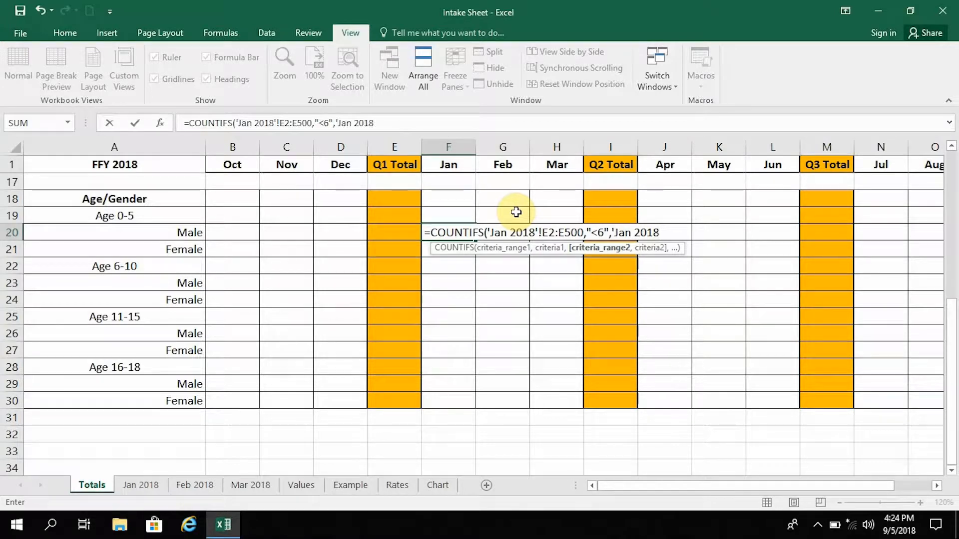
type("'")
type("!")
type("F2:F500")
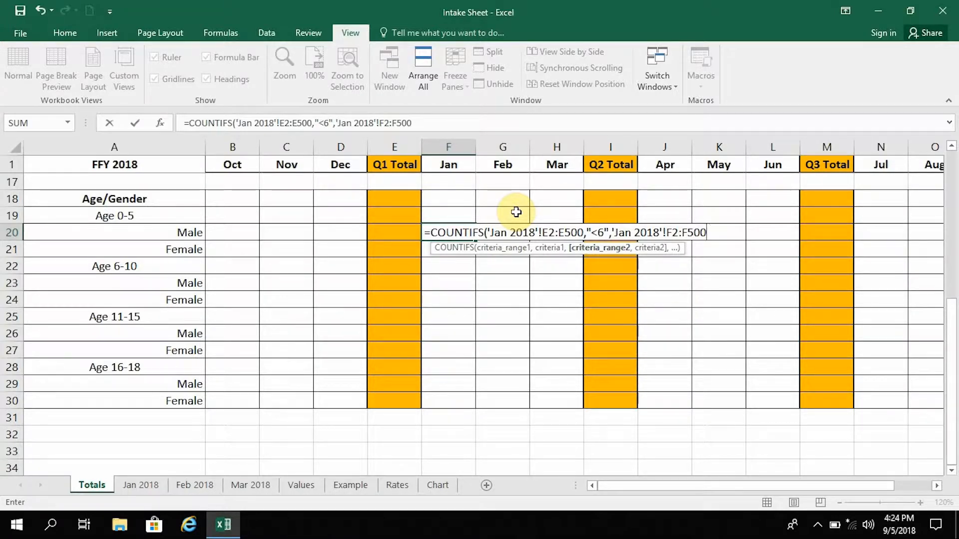
type(",")
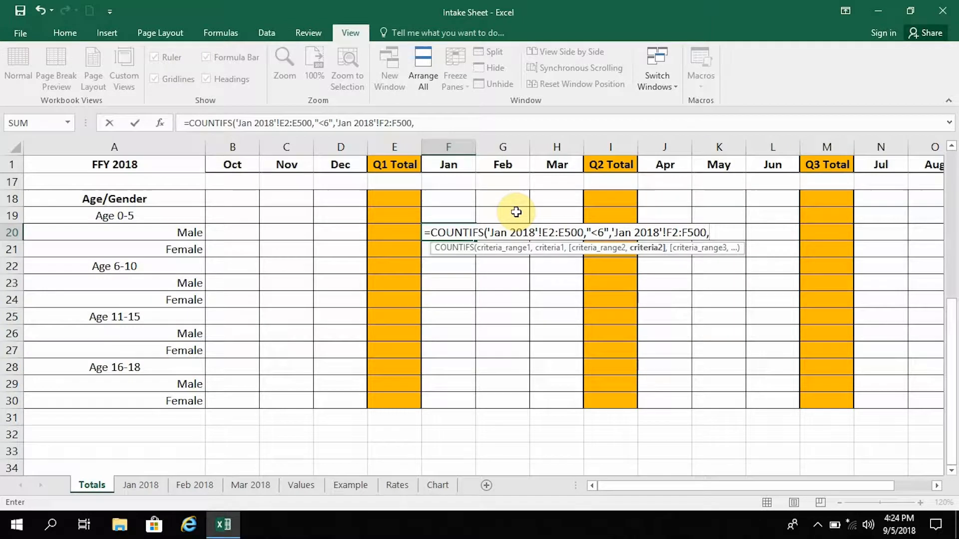
type("\"Ma")
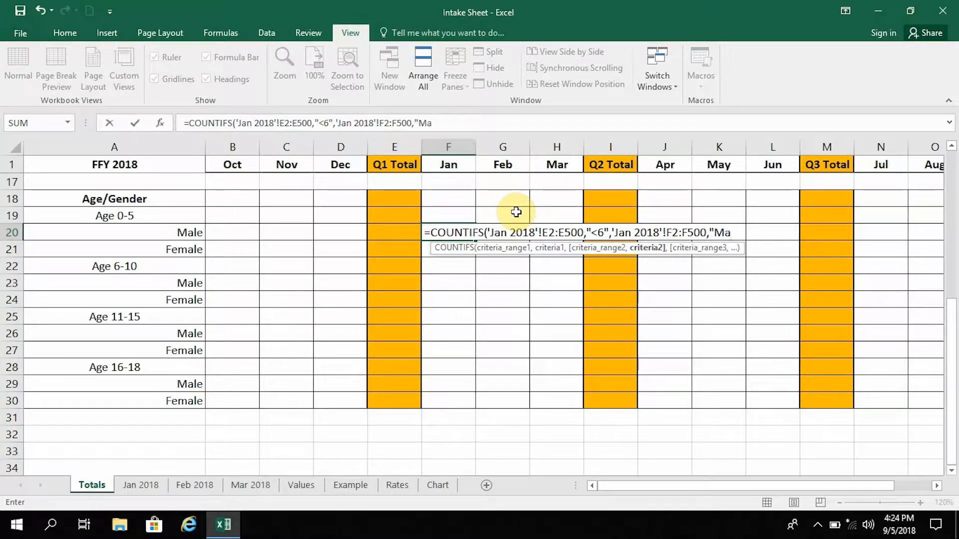
type("le\")")
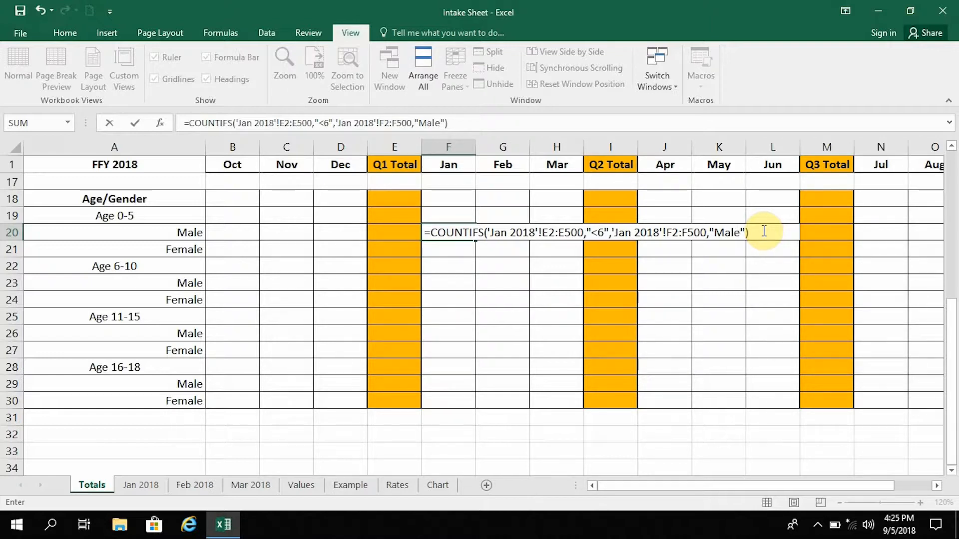
key("Tab")
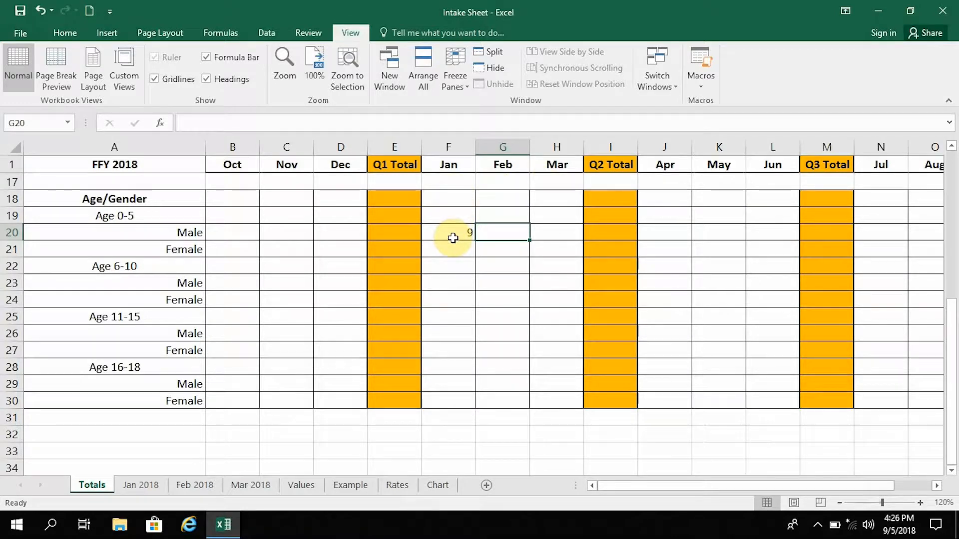
Reselect F20 and highlight its full COUNTIFS formula in the formula bar.
left_click(453, 235)
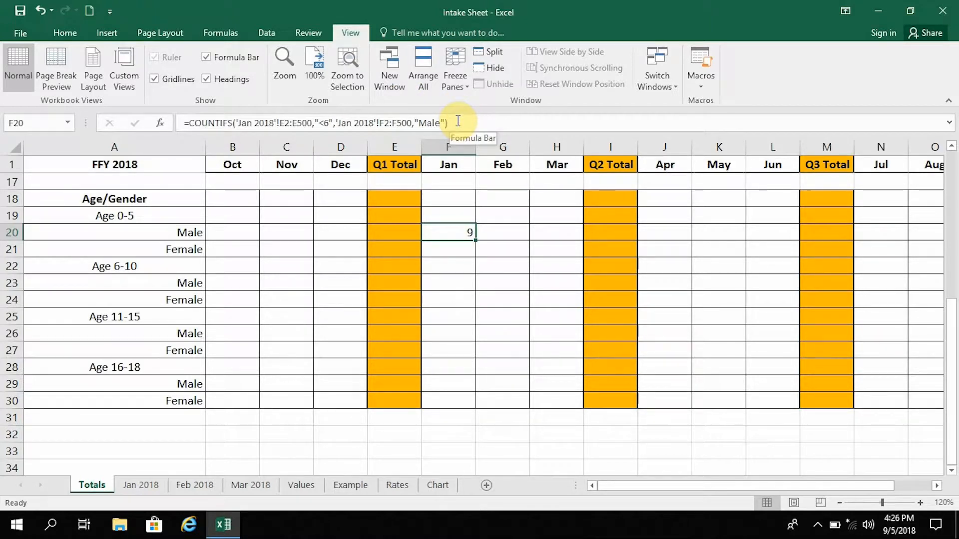
scroll(528, 274, "up", 5)
scroll(530, 274, "down", 4)
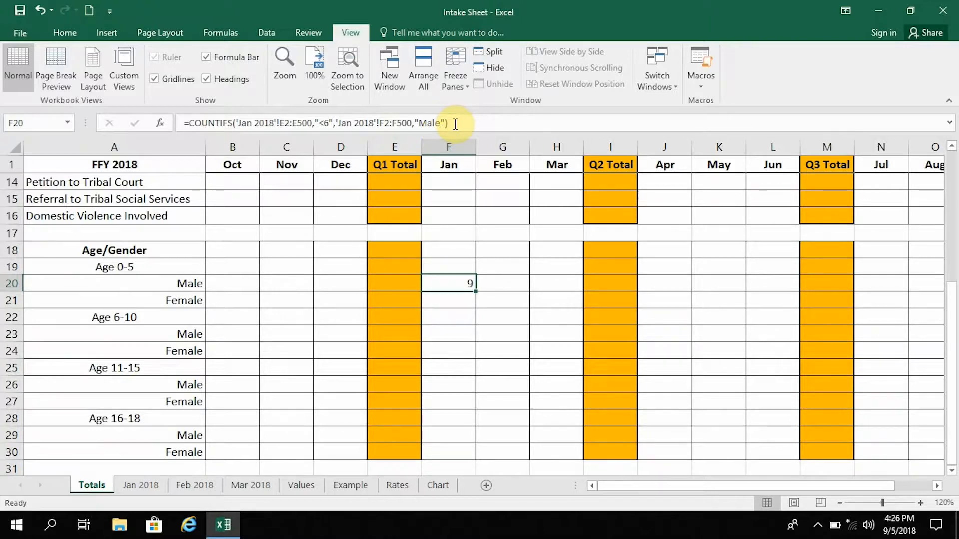
left_click_drag(455, 123, 195, 115)
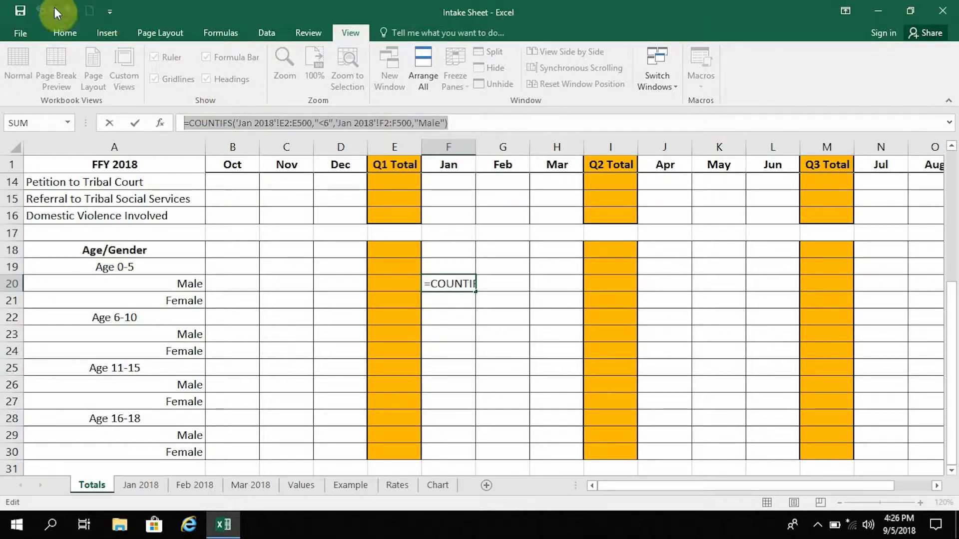
Copy F20's COUNTIFS formula text and paste it into G20.
left_click(22, 31)
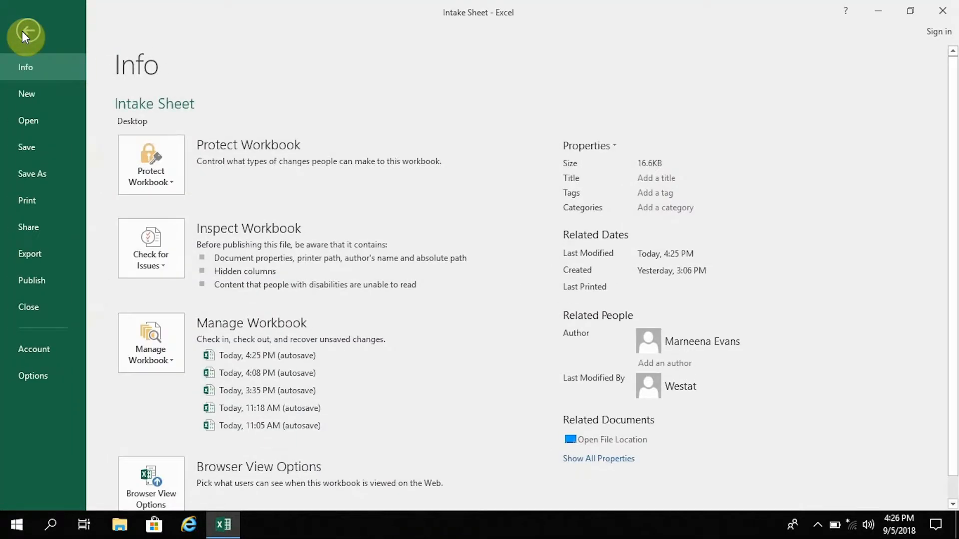
left_click(29, 28)
left_click(60, 33)
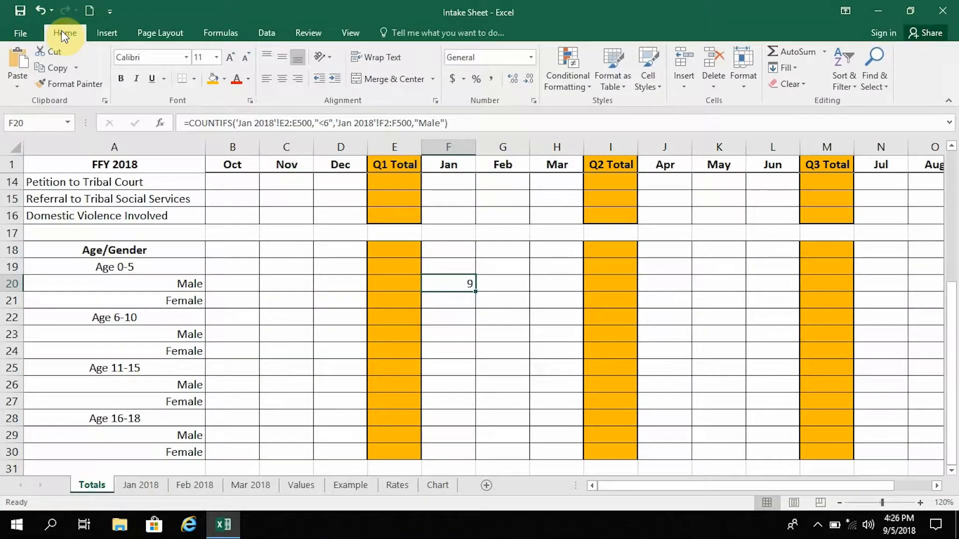
left_click(453, 124)
left_click(180, 123, "shift")
left_click(55, 69)
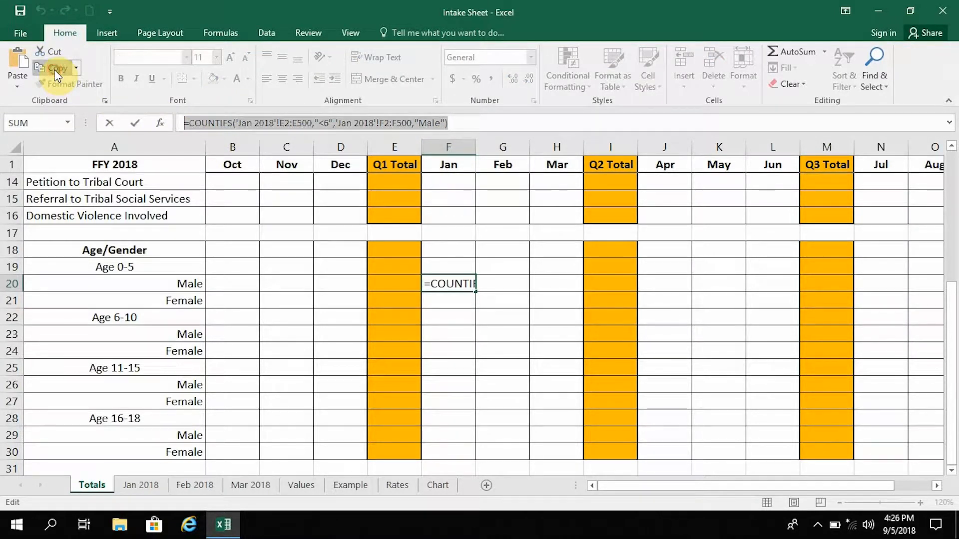
left_click(506, 290)
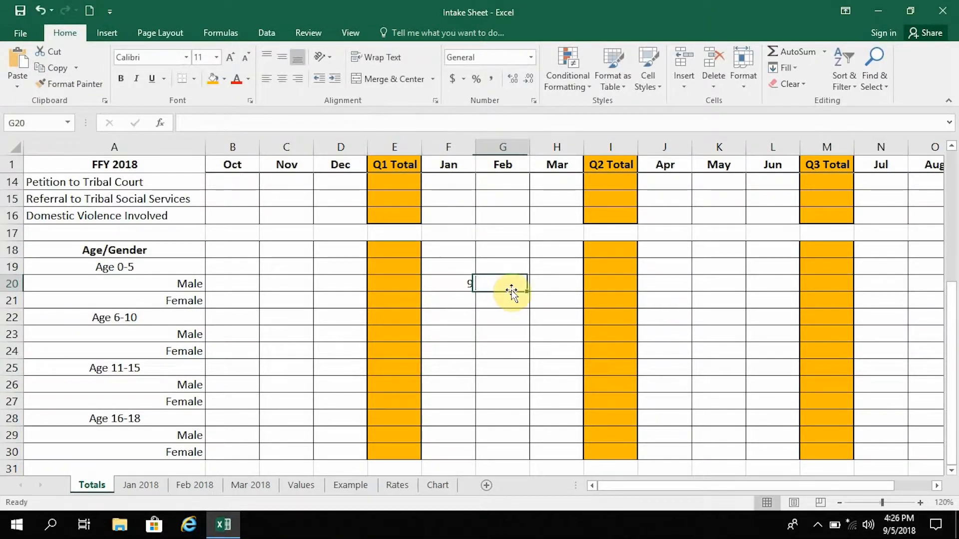
right_click(509, 285)
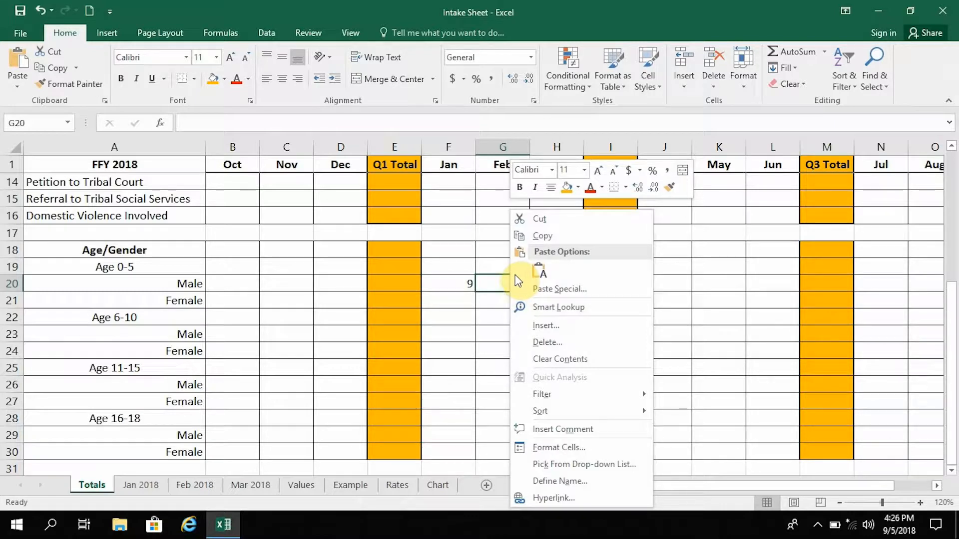
left_click(16, 73)
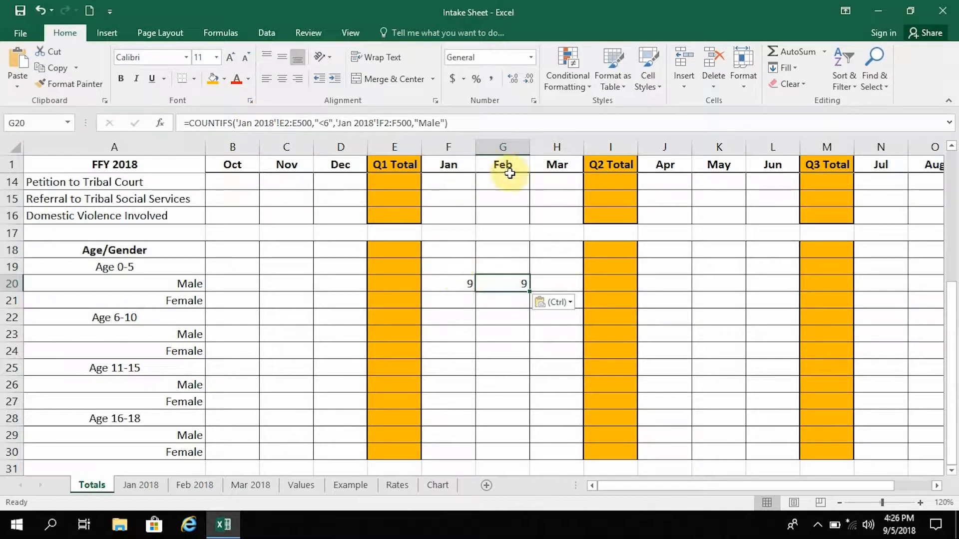
Change both sheet references in G20 to 'Feb 2018' and commit, giving 10.
left_click(251, 122)
left_click_drag(251, 122, 242, 118)
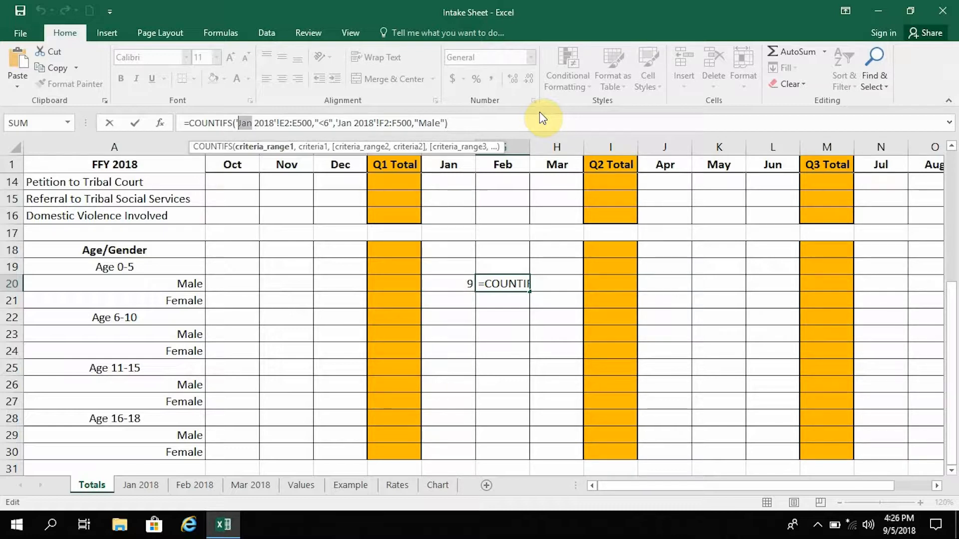
type("Feb")
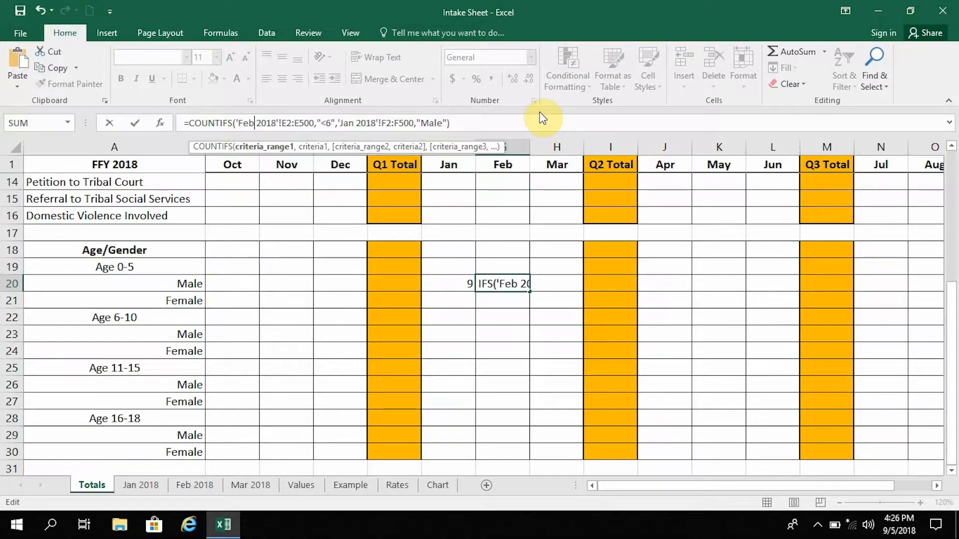
double_click(342, 123)
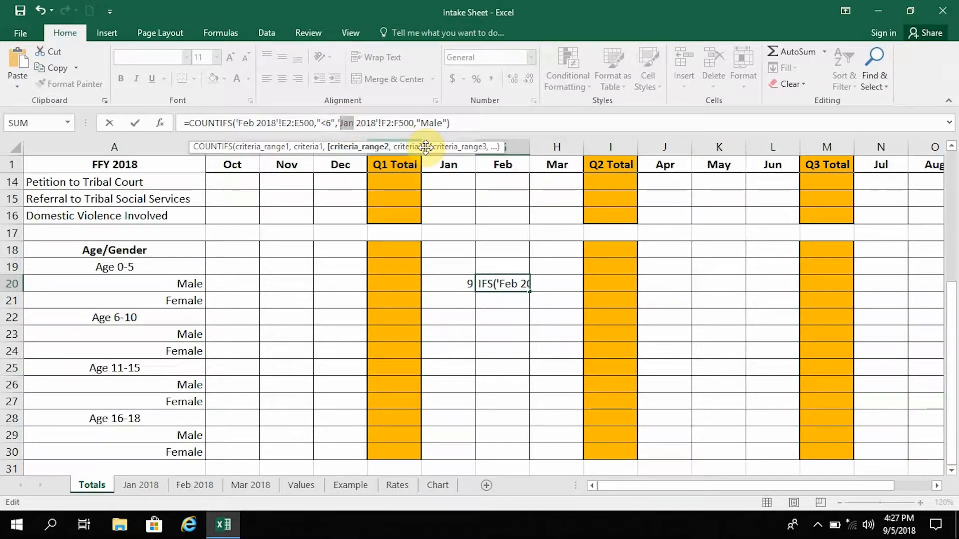
type("Feb")
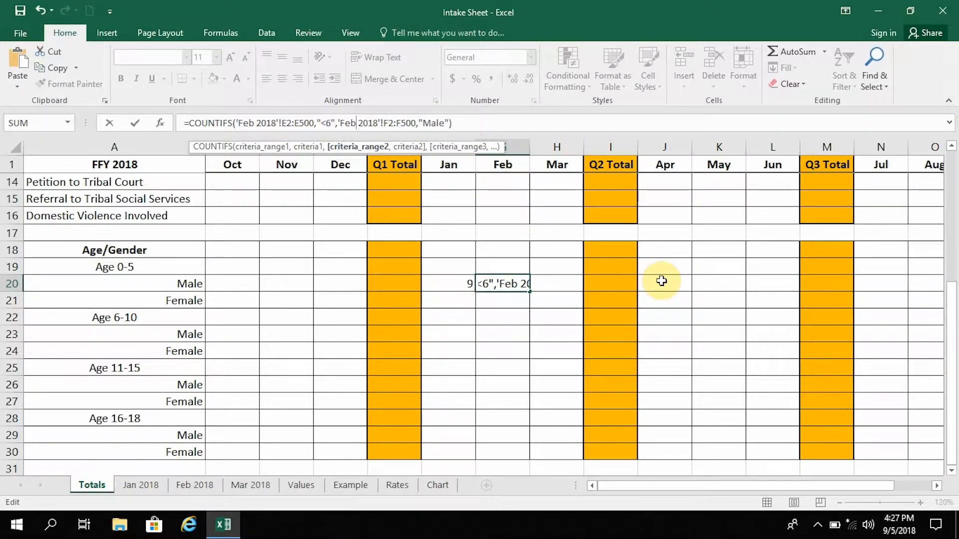
key("Tab")
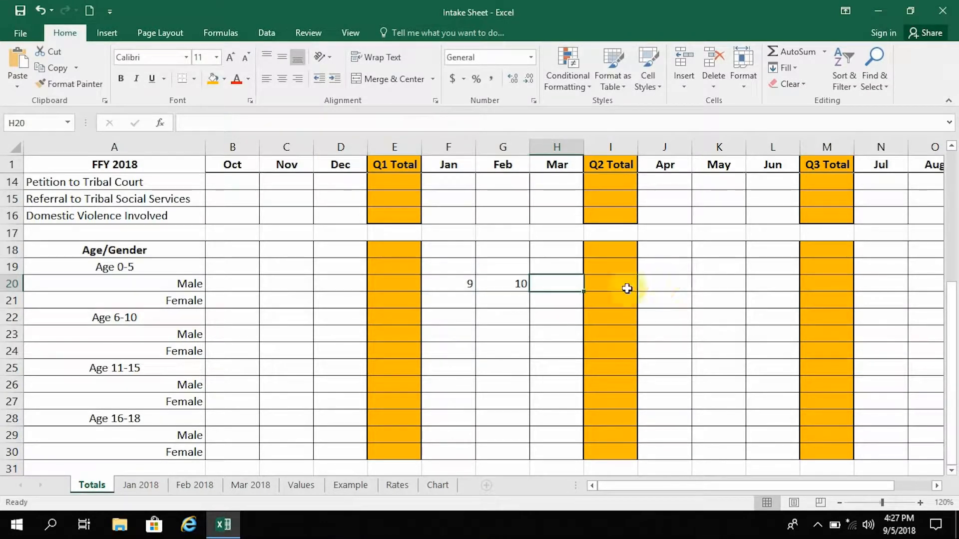
Copy G20's formula text and paste it into H20.
left_click(508, 284)
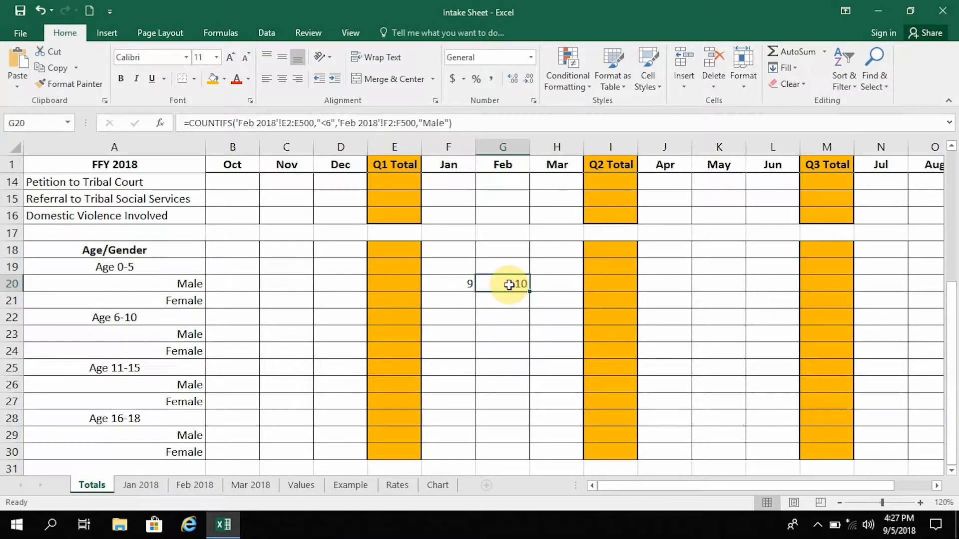
left_click_drag(456, 122, 171, 122)
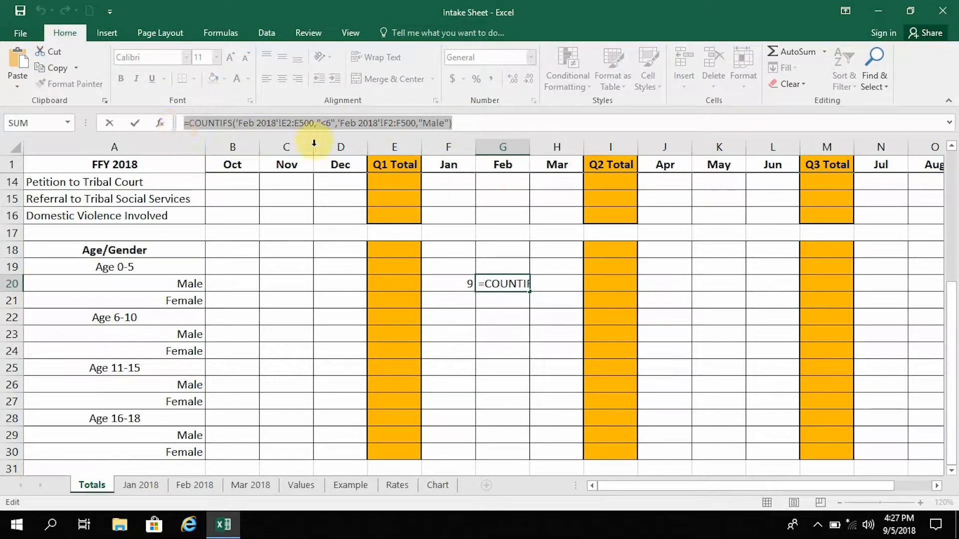
left_click(551, 288)
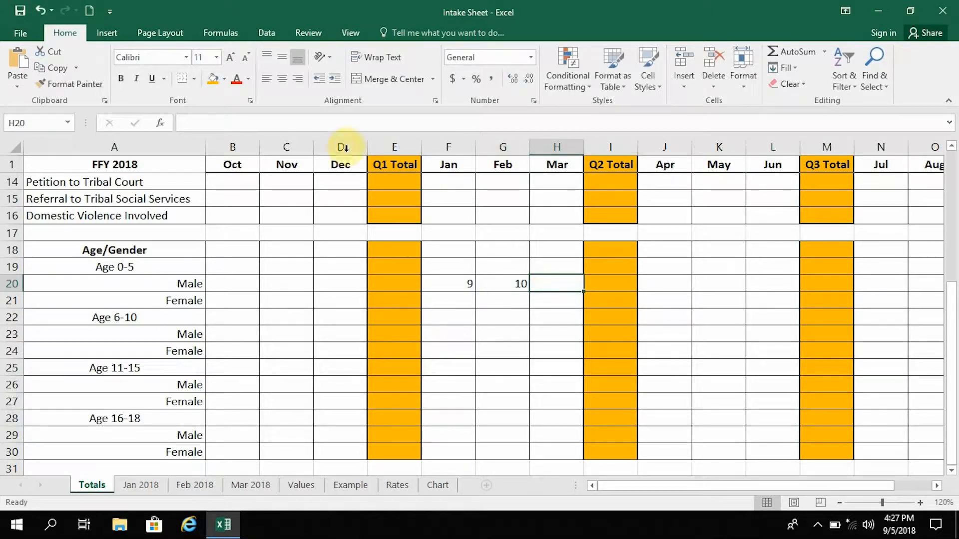
left_click(321, 125)
key("ctrl+v")
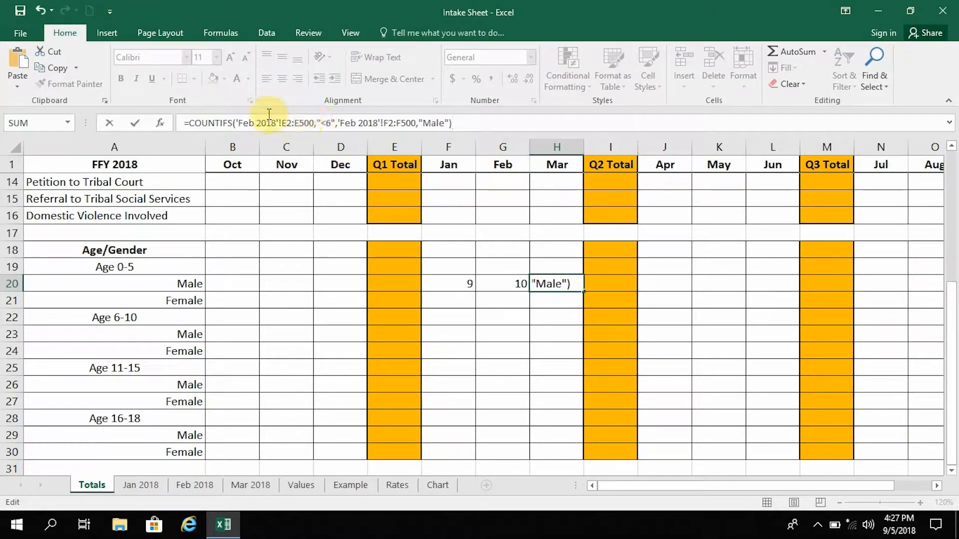
Replace both 'Feb' sheet names in H20 with 'Mar' and commit, giving 7.
left_click_drag(253, 122, 241, 122)
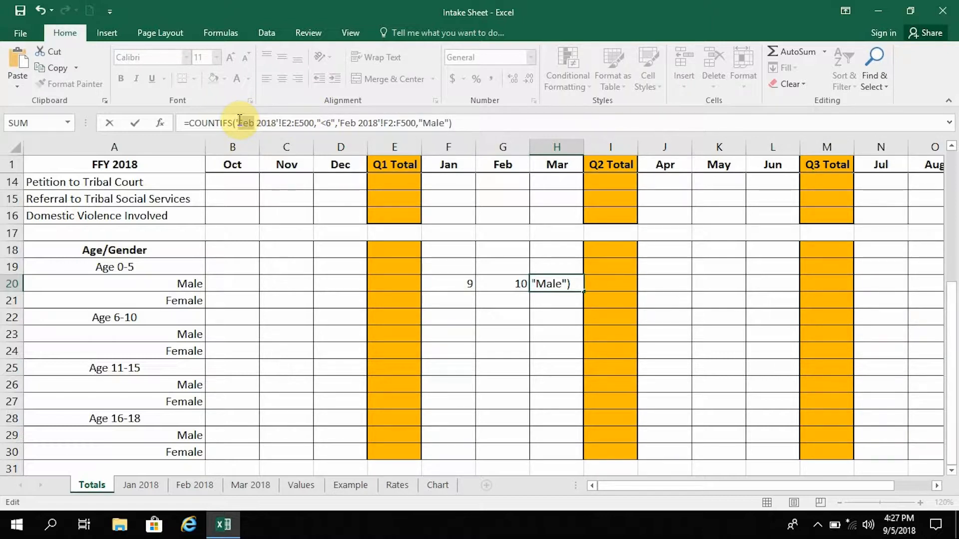
left_click(239, 120)
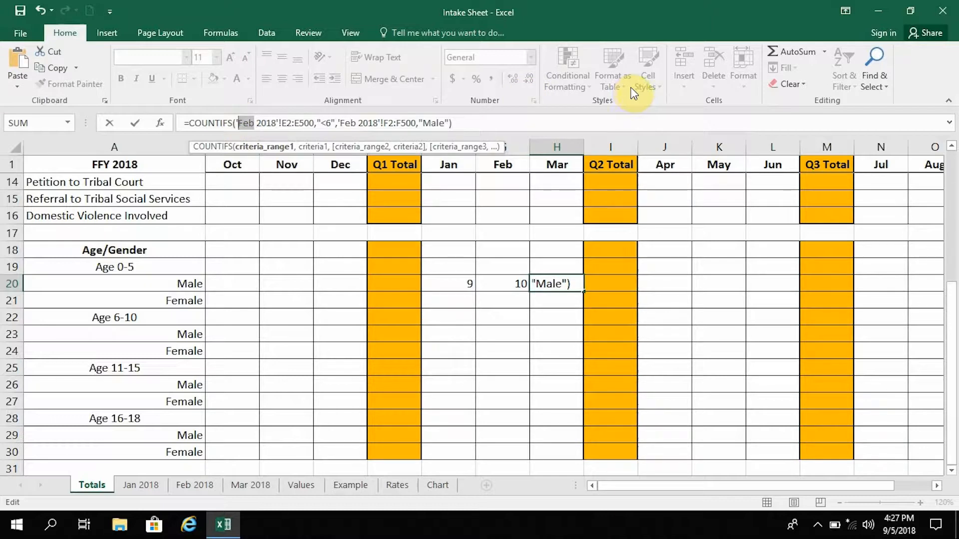
type("Mar")
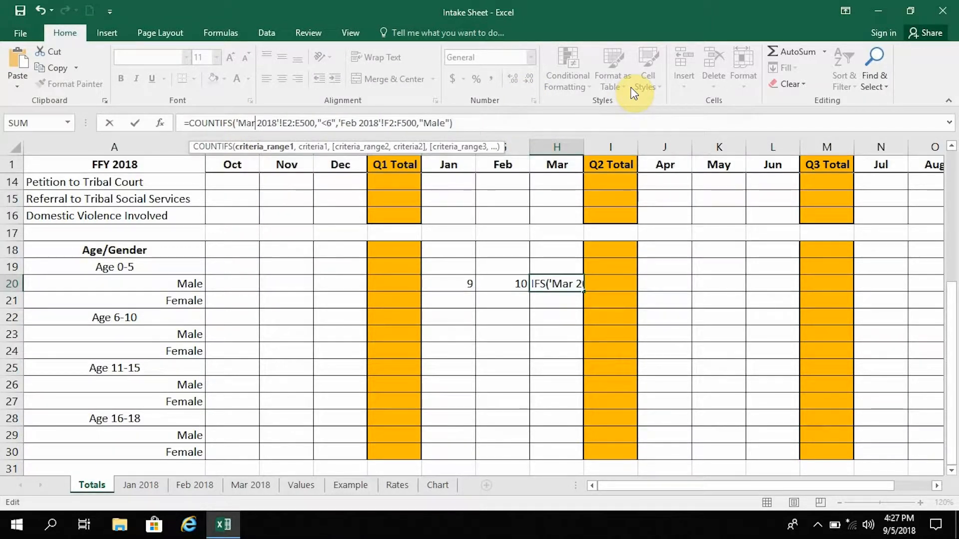
double_click(357, 122)
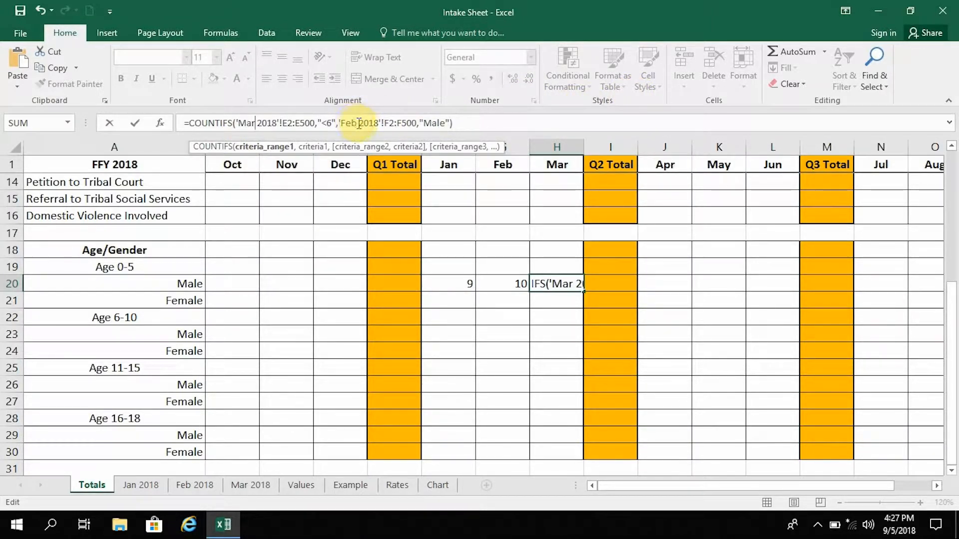
double_click(343, 122)
type("Mar")
key("Tab")
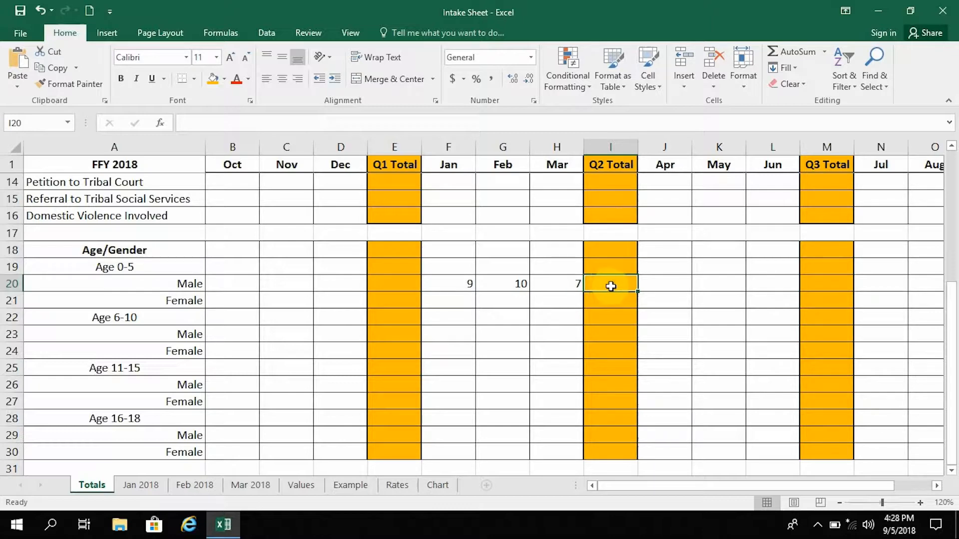
Total the Jan–Mar male counts in I20 with =SUM(F20:H20), giving 26.
scroll(610, 286, "up", 4)
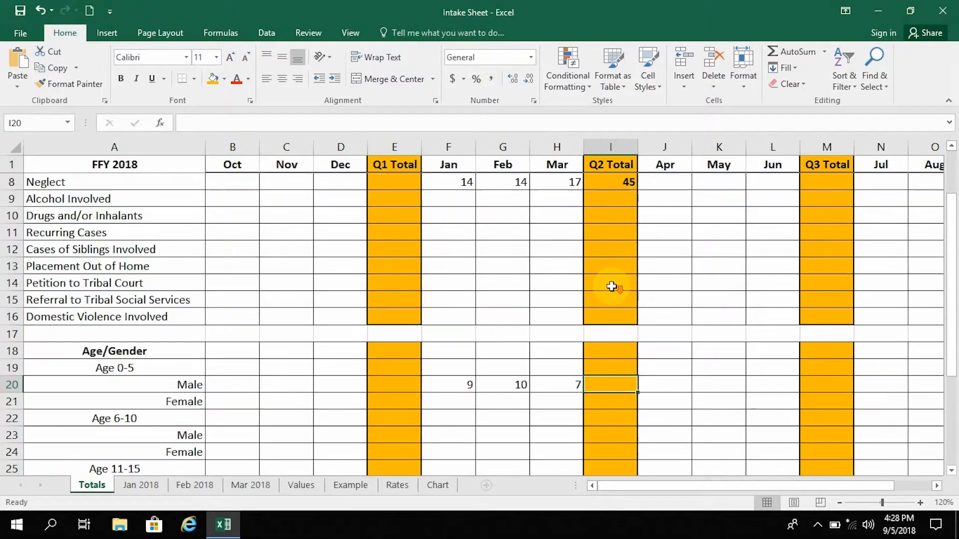
scroll(612, 285, "down", 5)
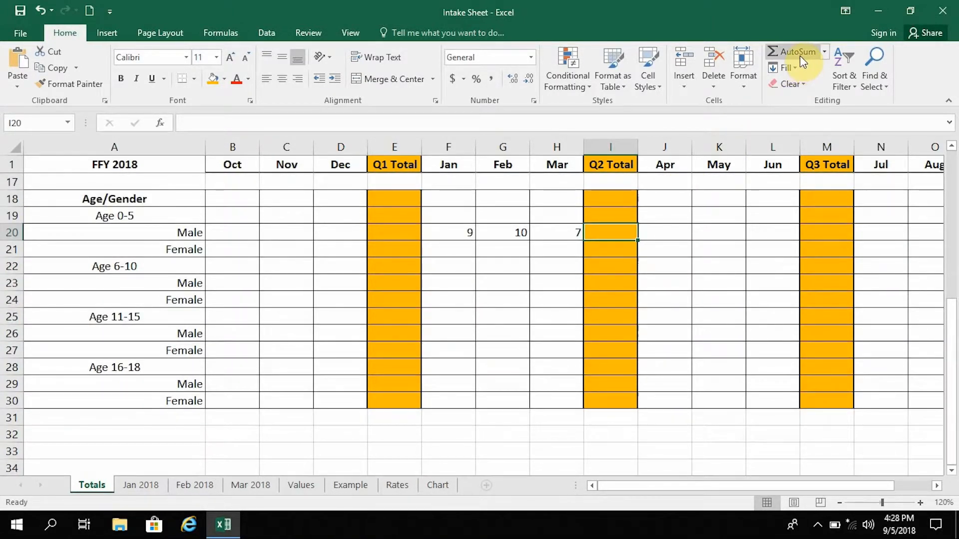
left_click(799, 53)
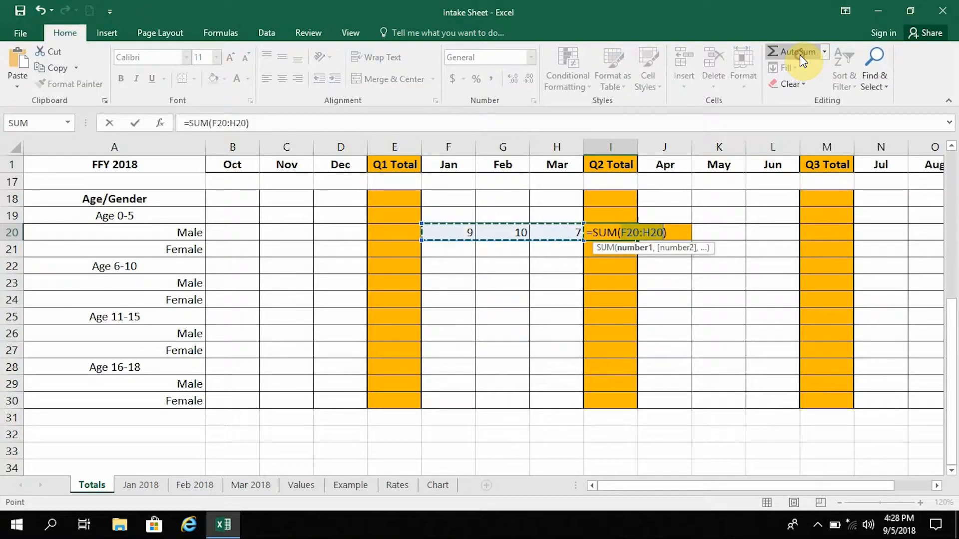
key("Tab")
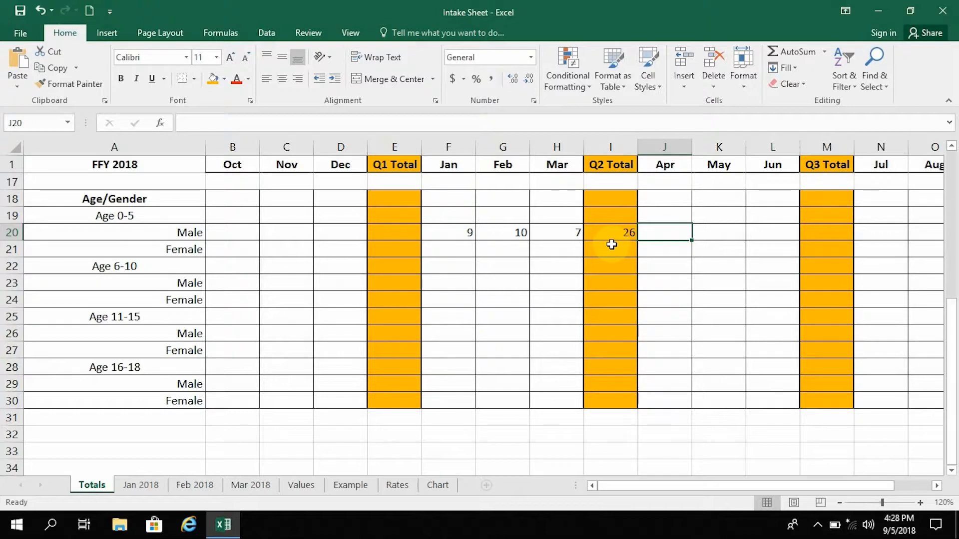
Select F20's COUNTIFS formula text in the formula bar for copying.
left_click(456, 250)
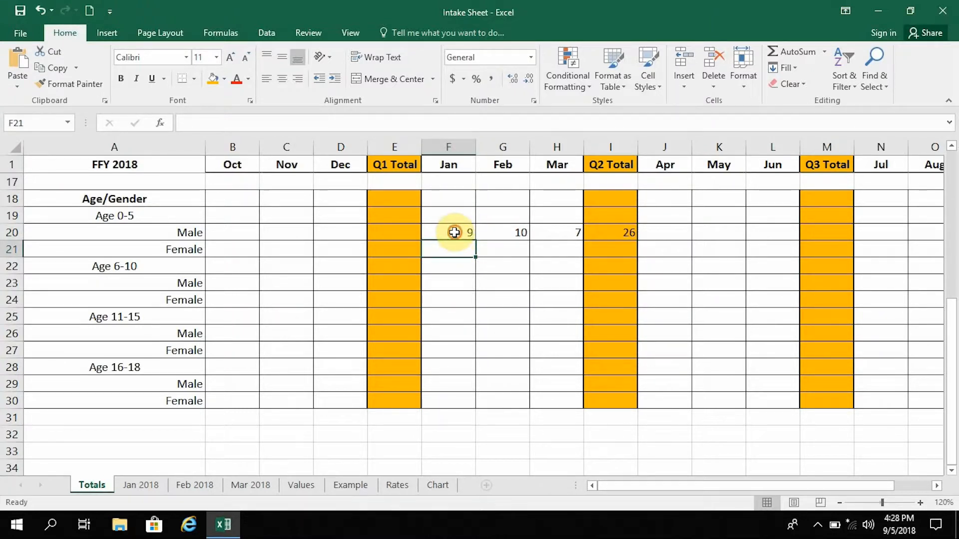
left_click(455, 233)
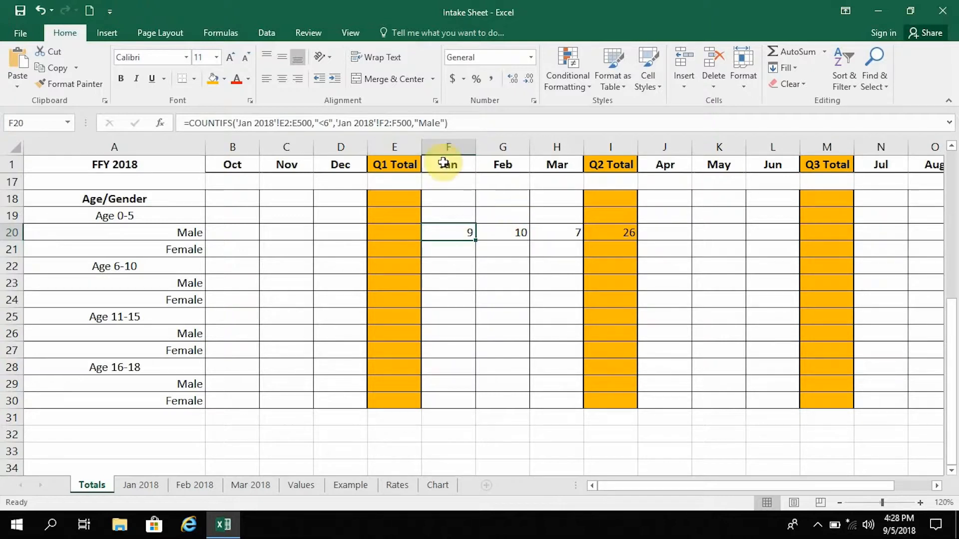
left_click_drag(447, 123, 182, 125)
key("ctrl+c")
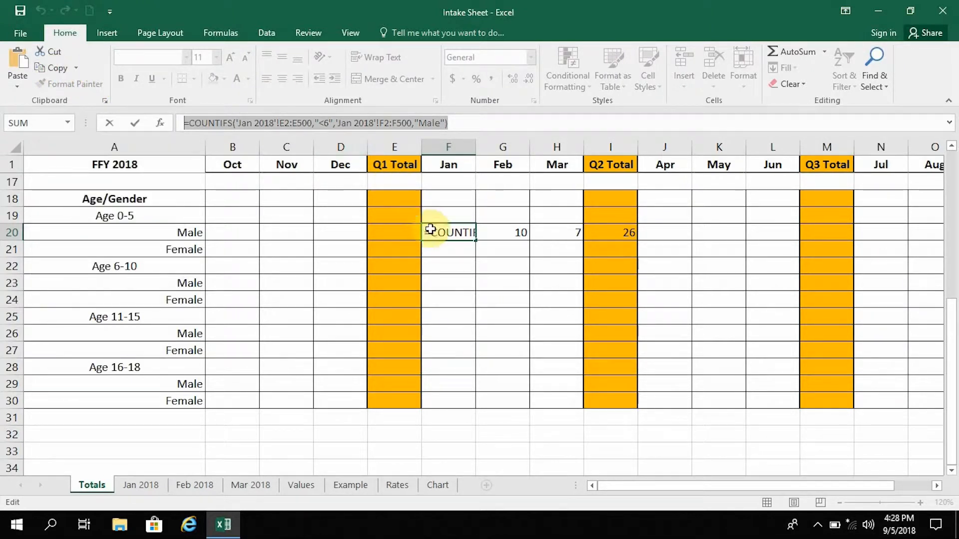
Paste the Jan formula into F21 and change "Male" to "Female", returning 11.
key("Return")
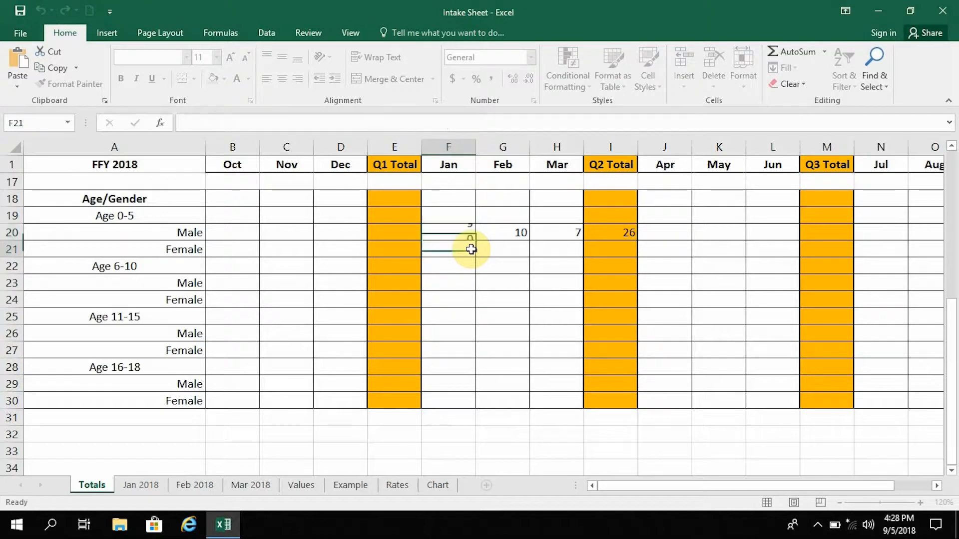
left_click(418, 123)
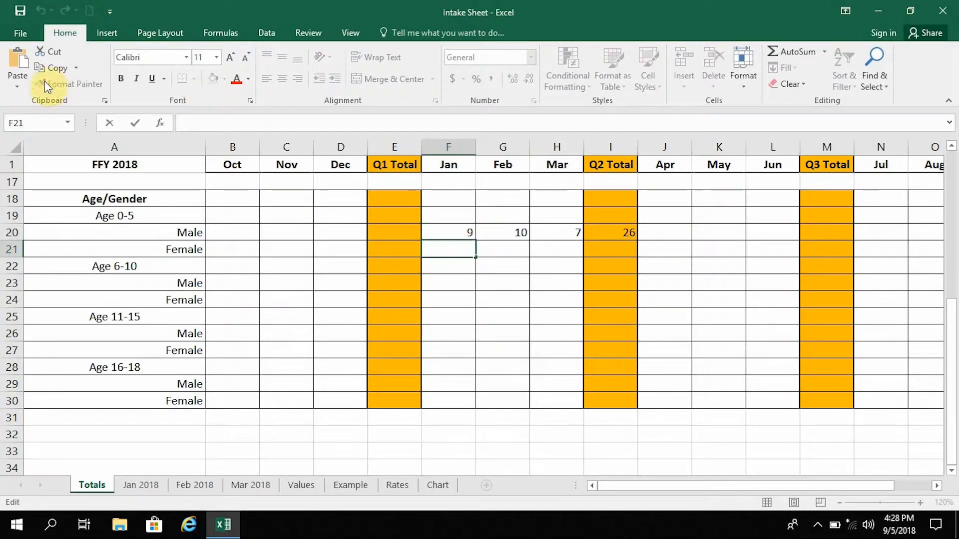
left_click(11, 66)
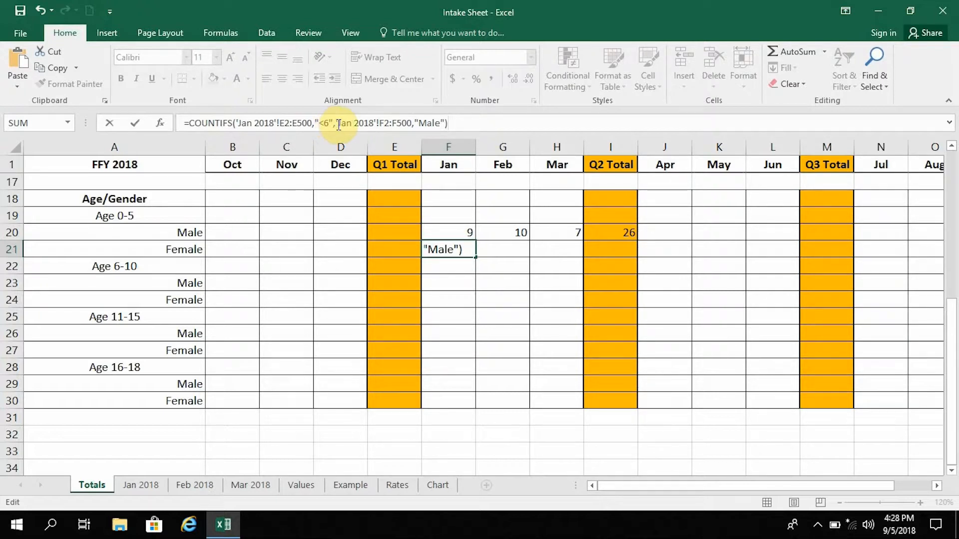
left_click(424, 123)
key("BackSpace")
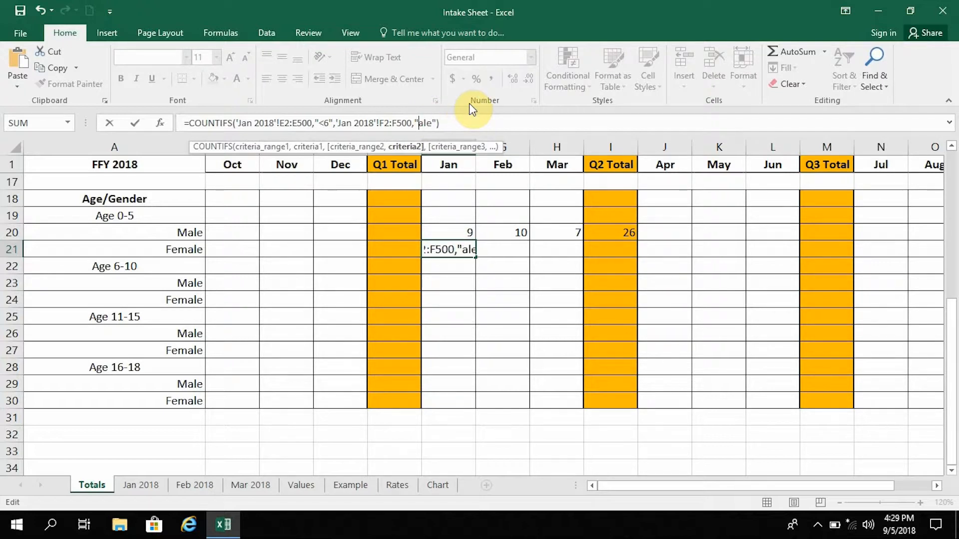
type("Fem")
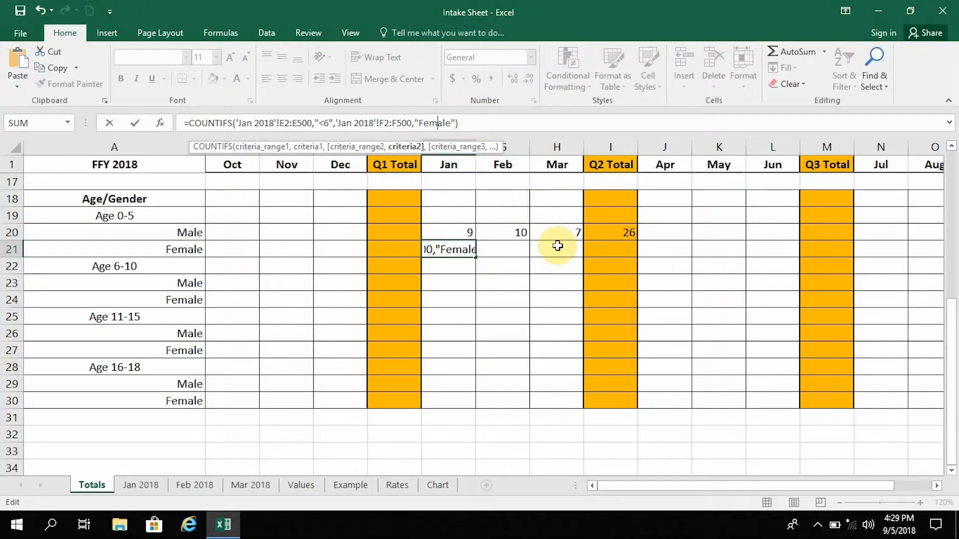
key("Tab")
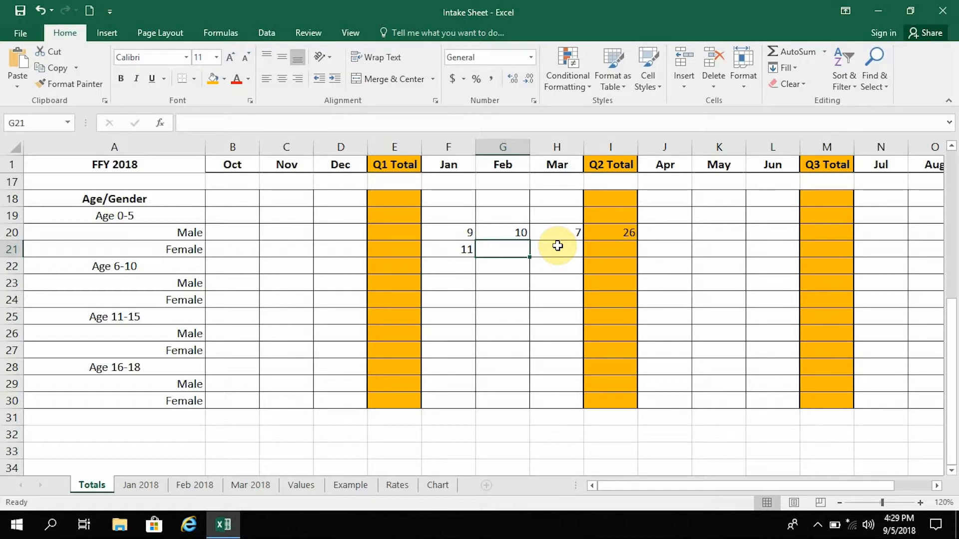
Check F21's formula, then select G20 and begin editing its February formula.
left_click(457, 250)
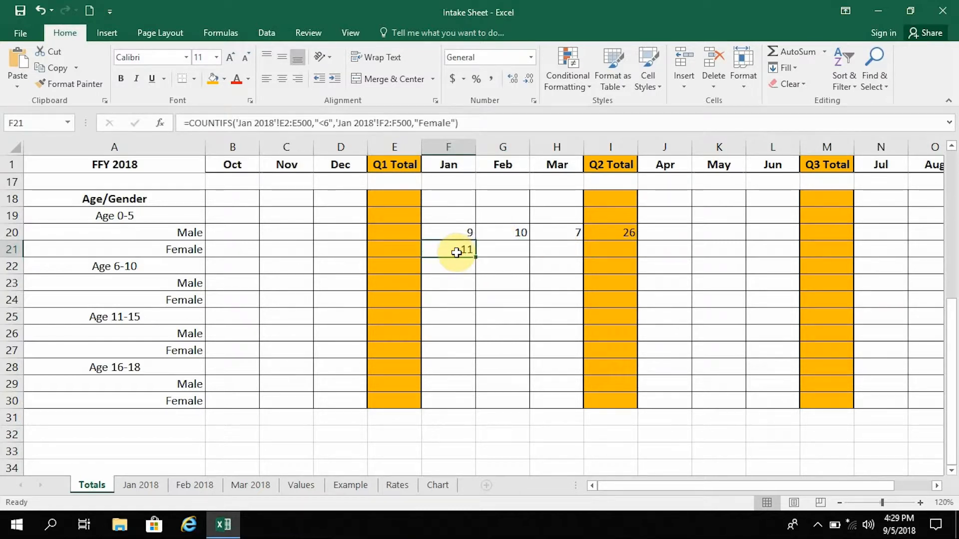
left_click(513, 231)
left_click(389, 120)
Reuse G20's February COUNTIFS formula in G21 with "Female" instead of "Male", giving 11.
left_click_drag(389, 120, 182, 118)
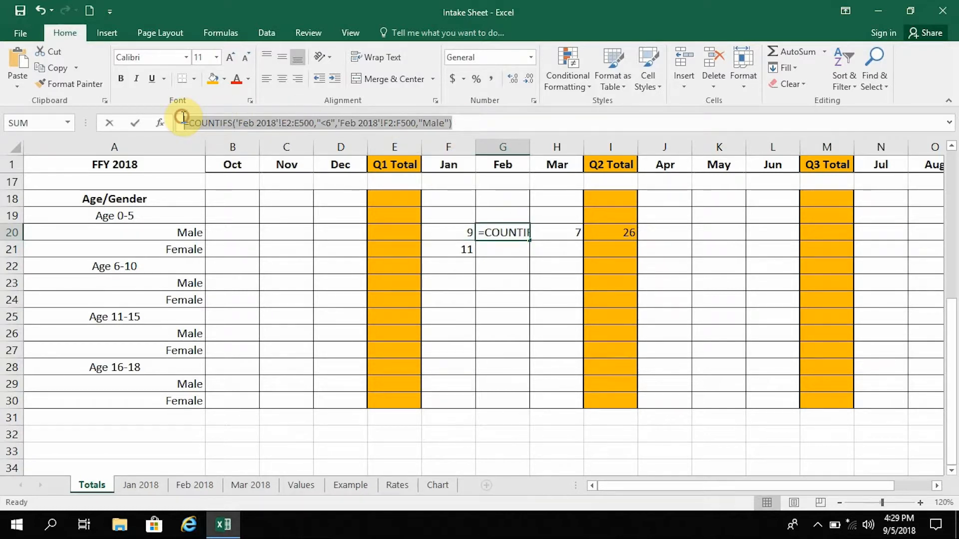
left_click(55, 68)
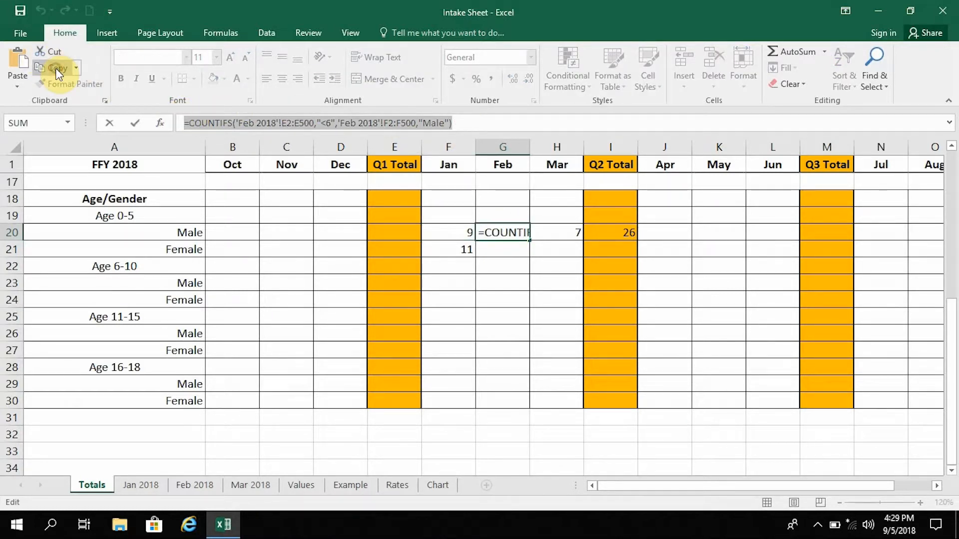
key("Return")
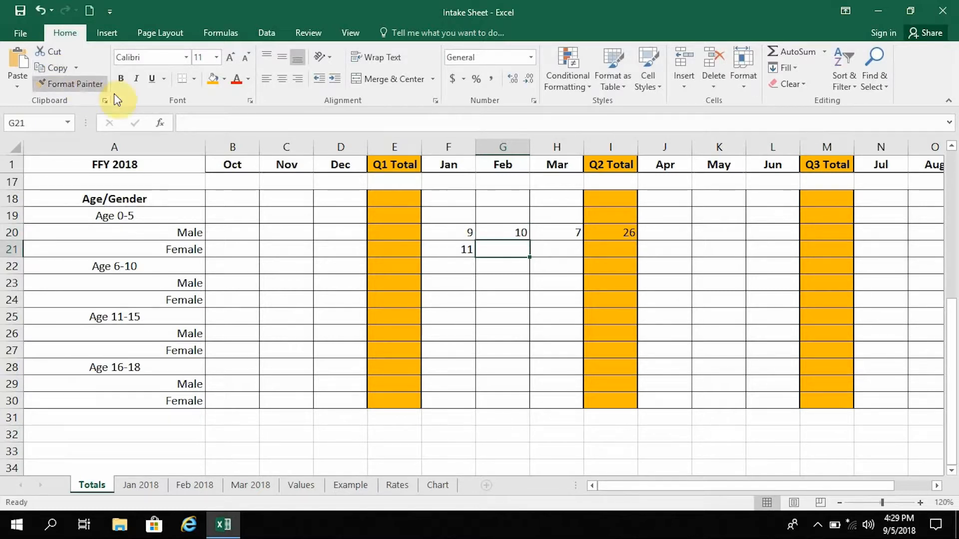
left_click(227, 122)
left_click(17, 50)
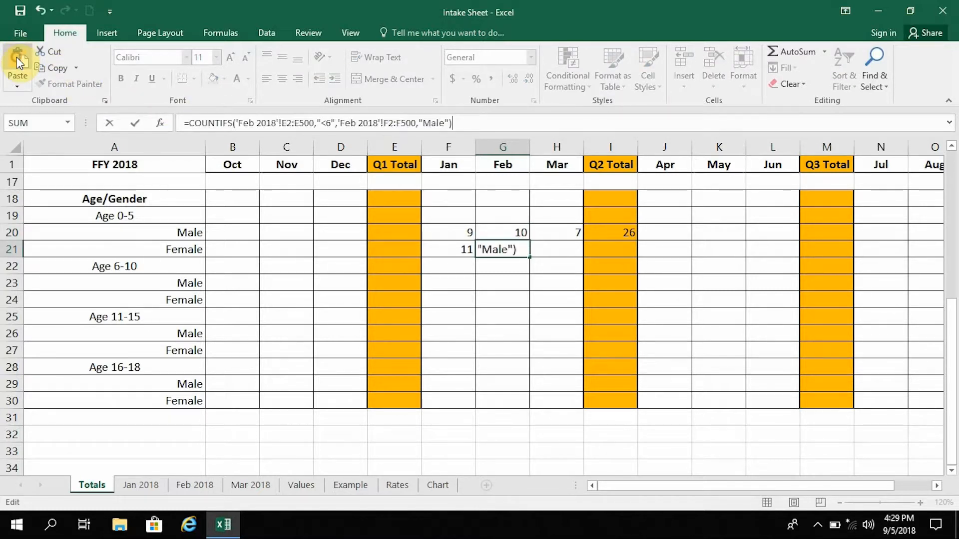
left_click(433, 125)
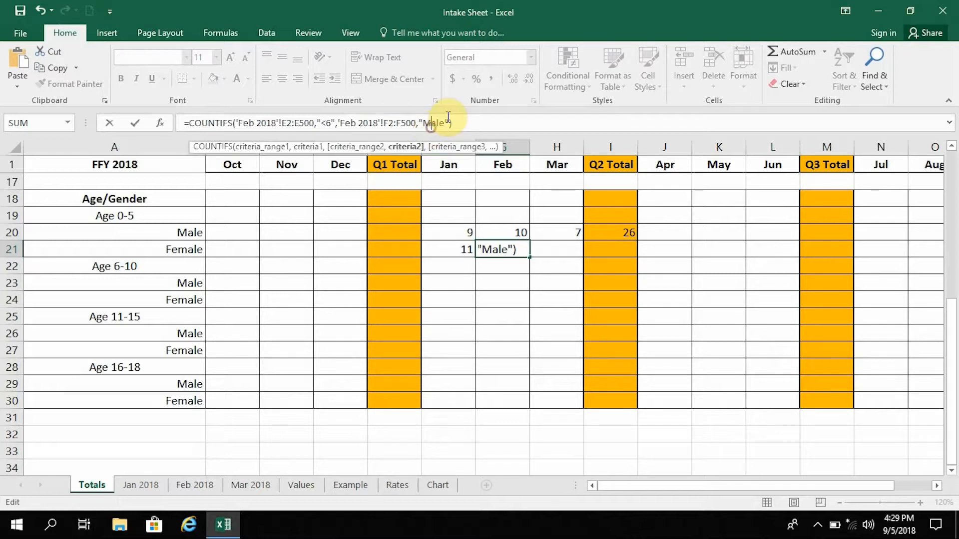
key("BackSpace")
type("F")
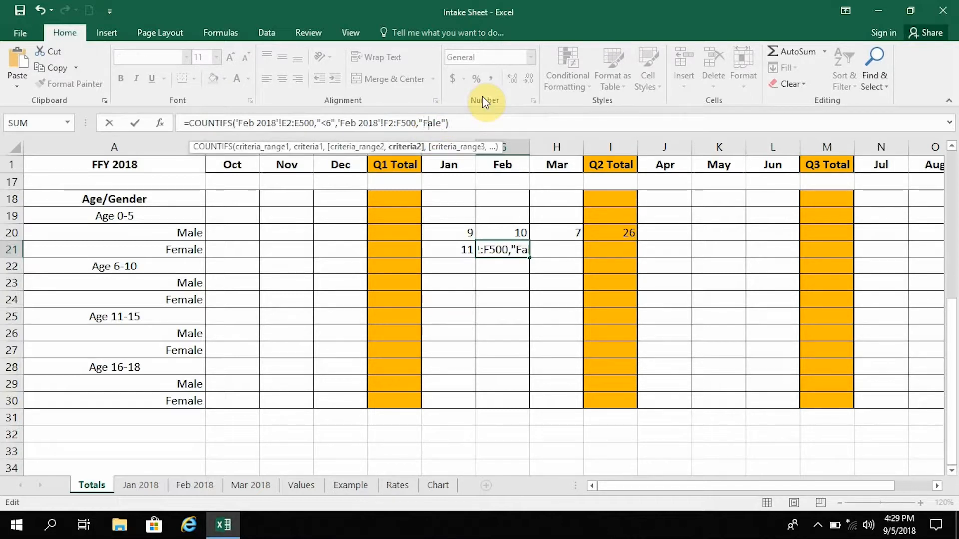
type("em")
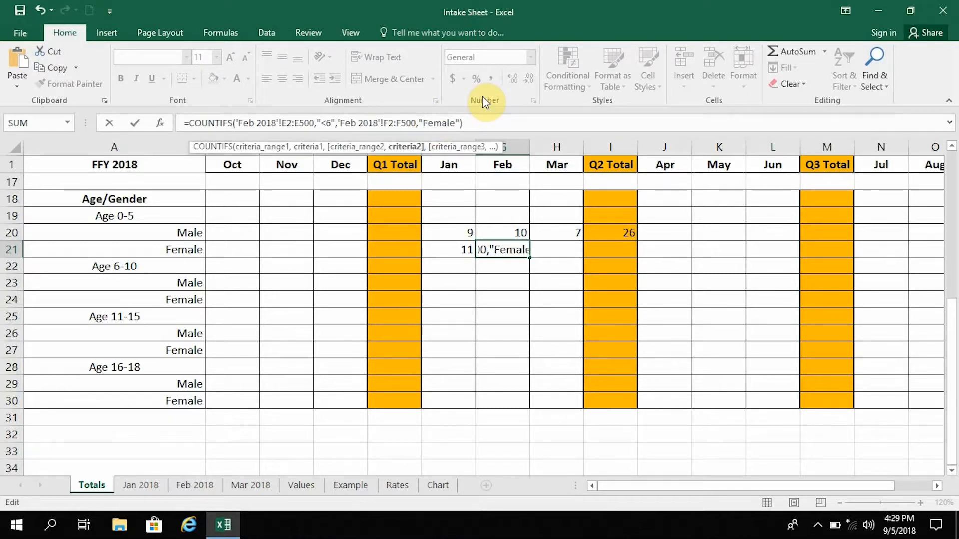
key("Return")
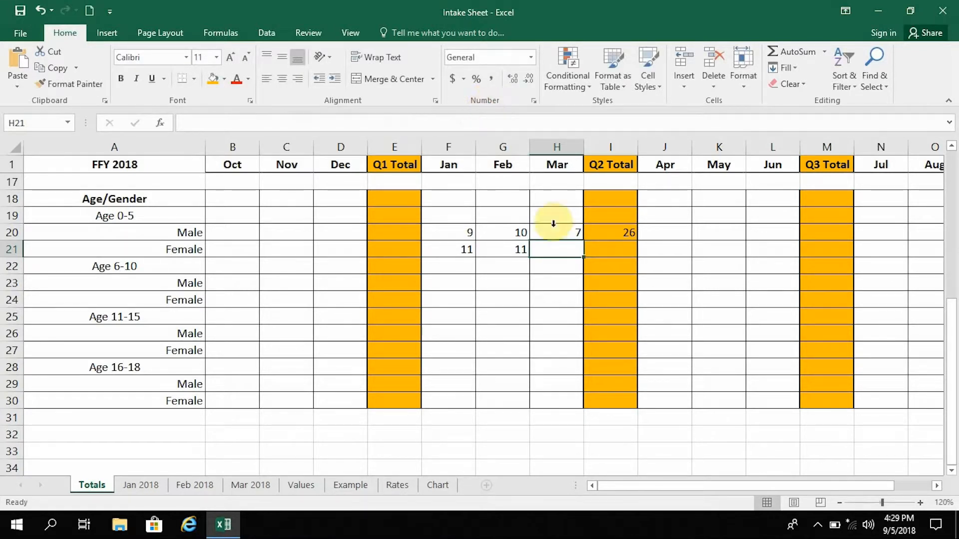
left_click(517, 251)
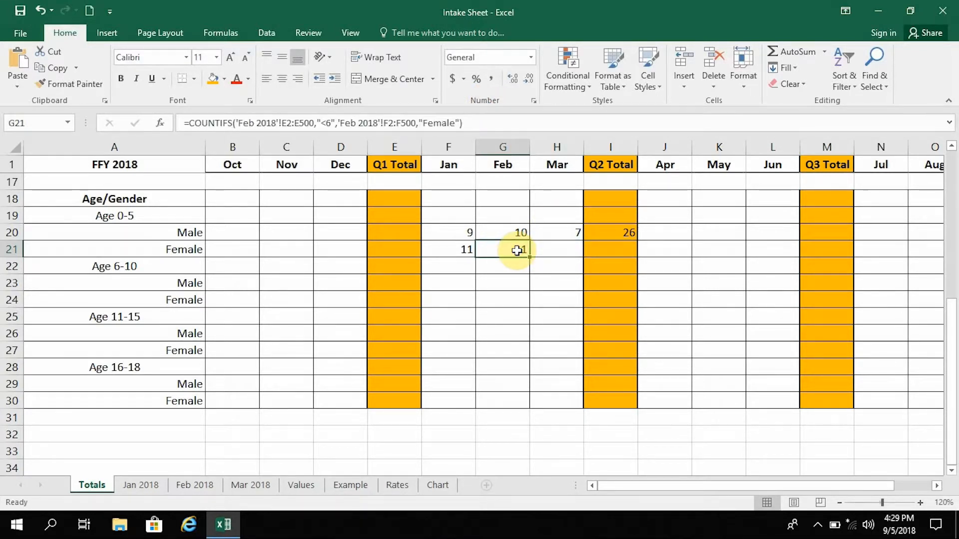
Reuse H20's March COUNTIFS formula in H21 with "Female" instead of "Male", giving 8.
left_click(555, 231)
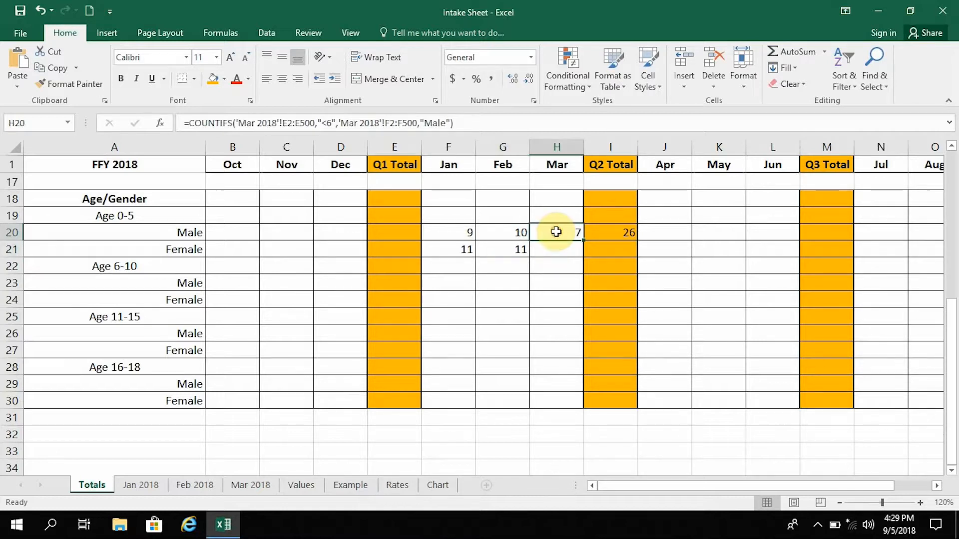
left_click_drag(470, 119, 169, 124)
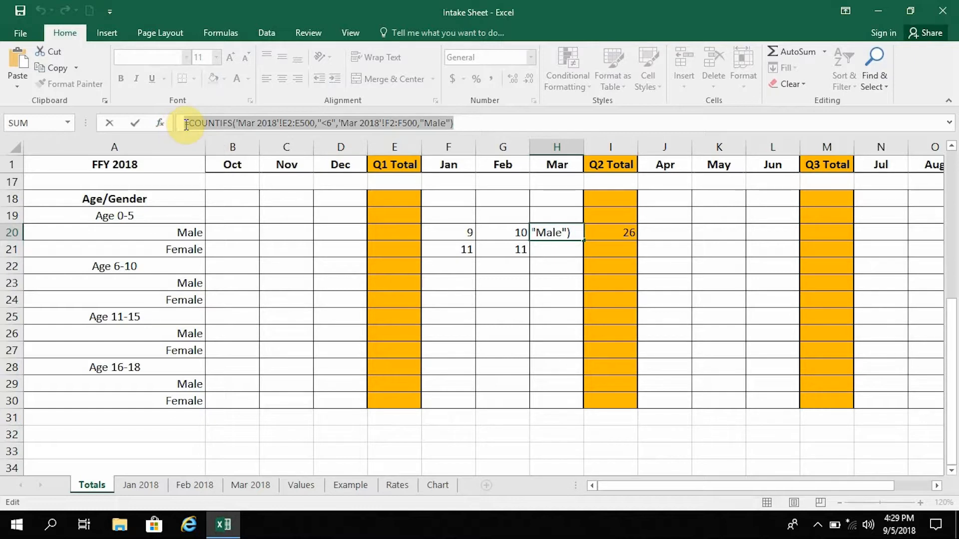
left_click(38, 69)
key("Return")
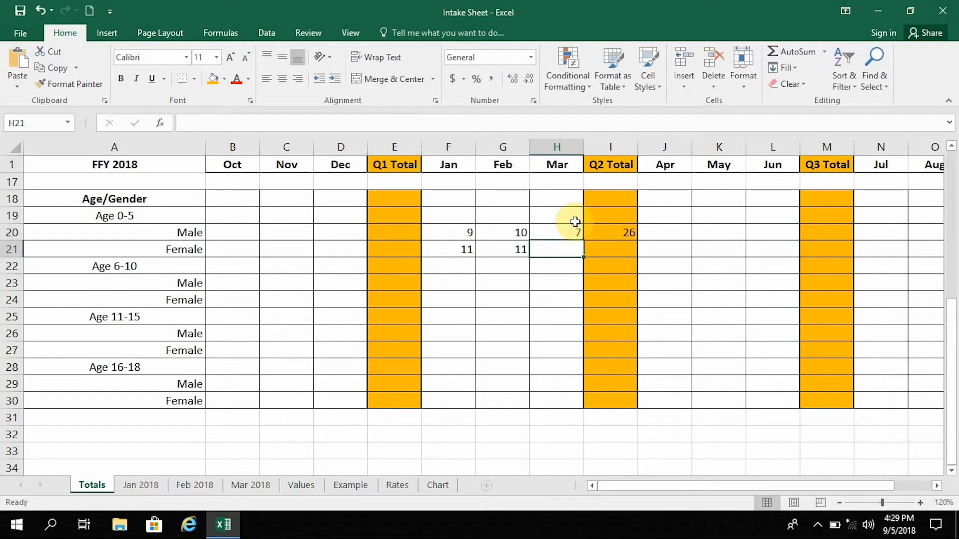
left_click(471, 123)
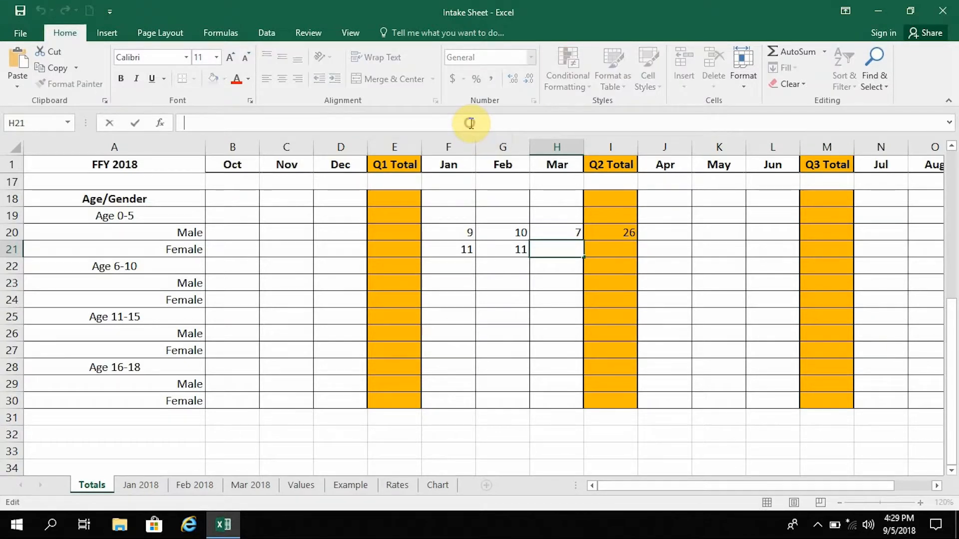
left_click(10, 49)
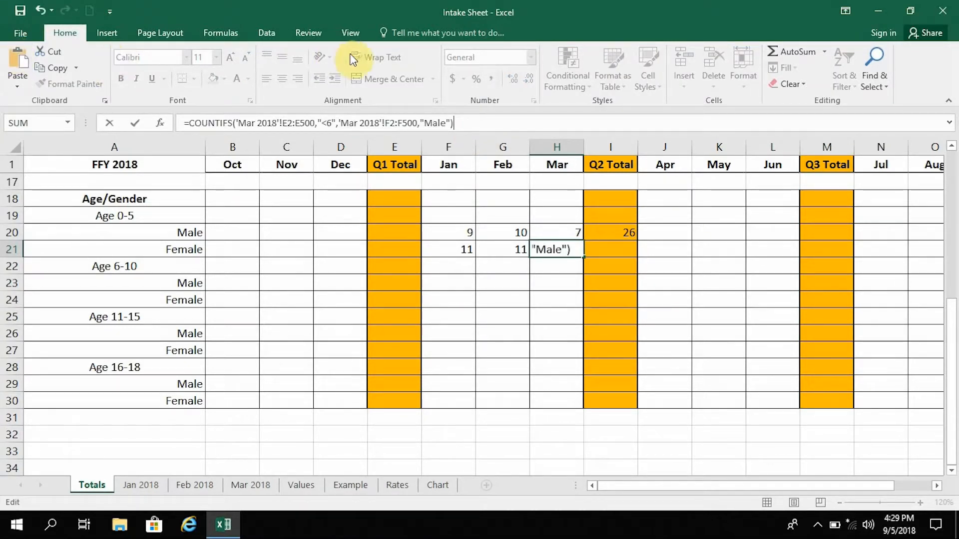
left_click(223, 123)
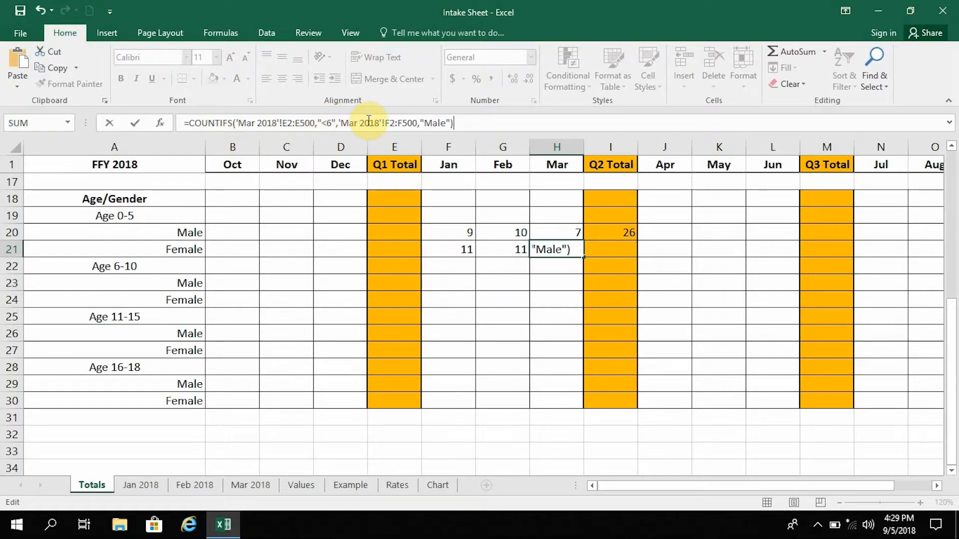
left_click(432, 123)
key("BackSpace")
type("Fem")
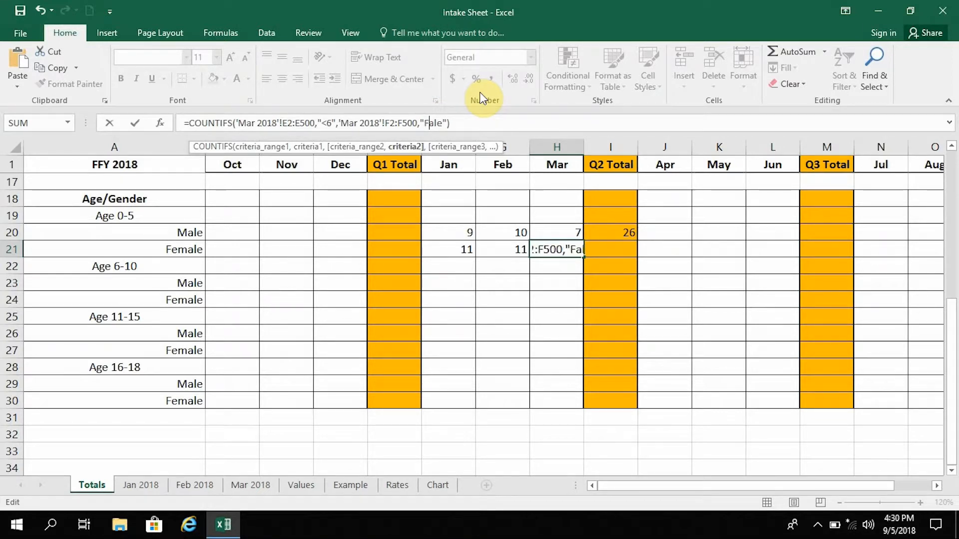
key("Tab")
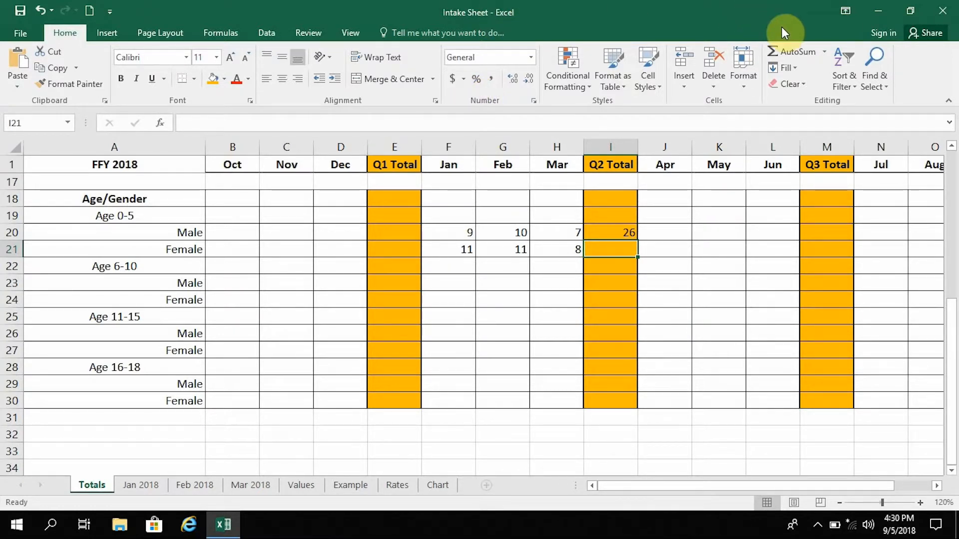
left_click(798, 50)
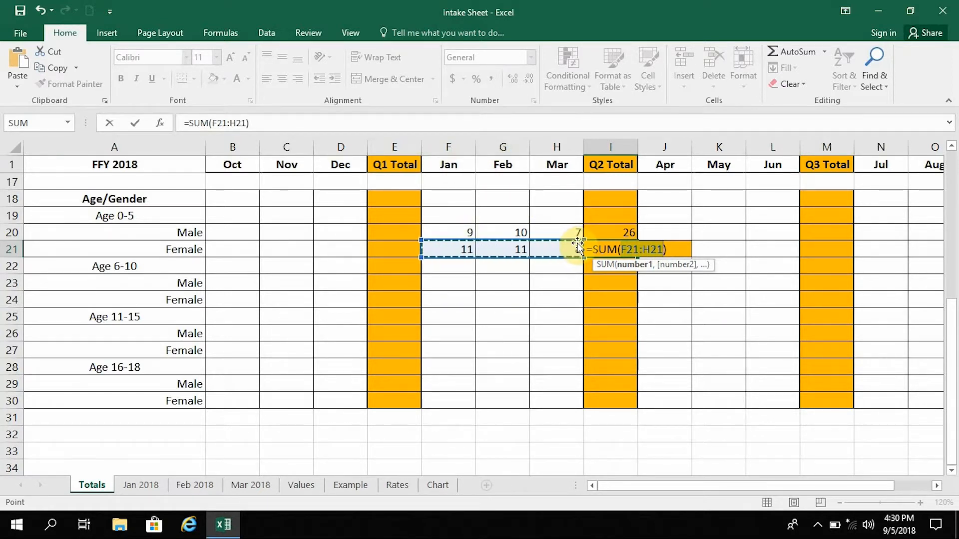
Confirm =SUM(F21:H21) in I21 so the female Q2 Total shows 30.
key("Tab")
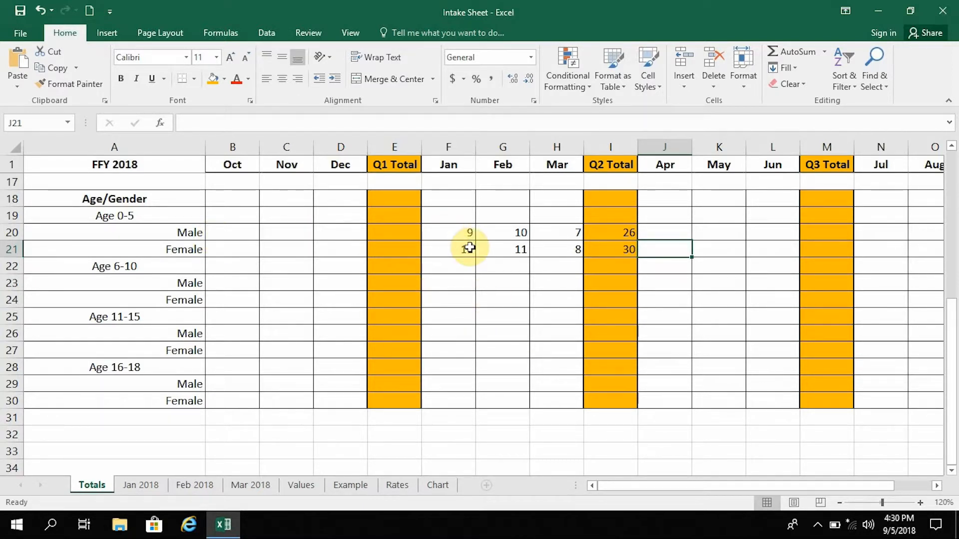
scroll(483, 330, "up", 4)
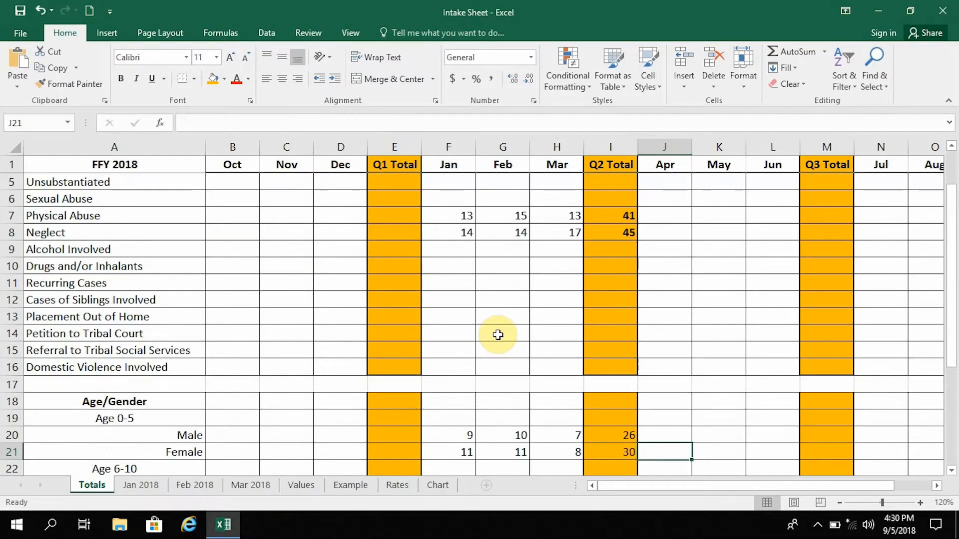
scroll(498, 334, "down", 3)
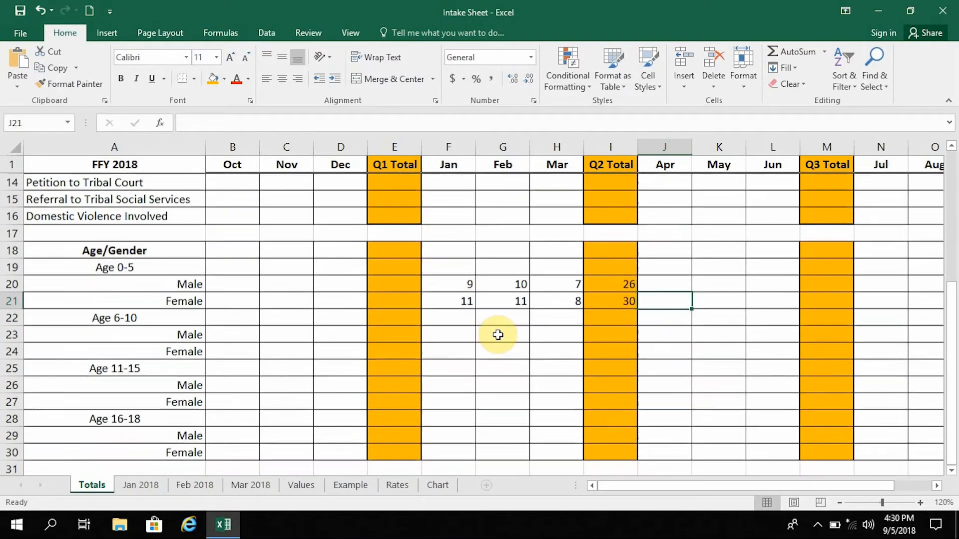
scroll(497, 334, "up", 2)
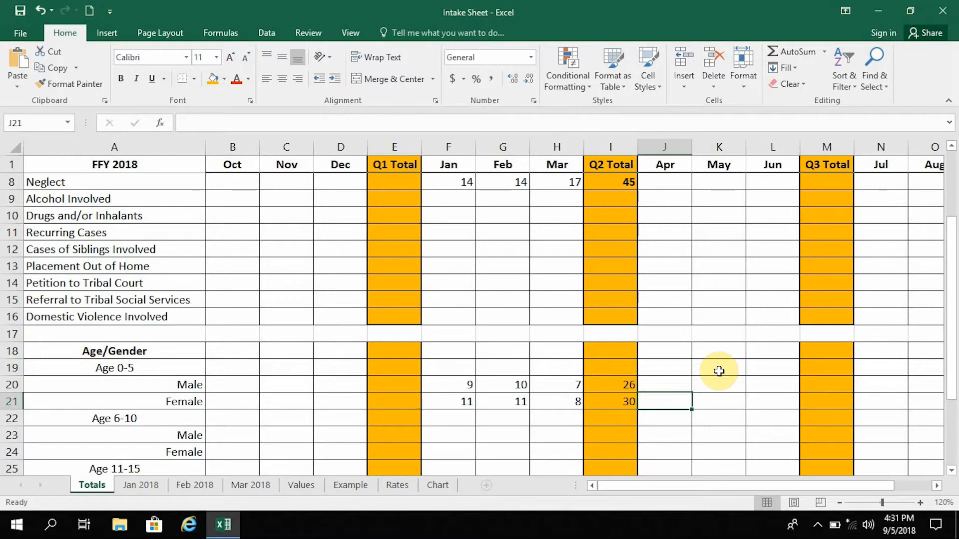
scroll(719, 371, "down", 2)
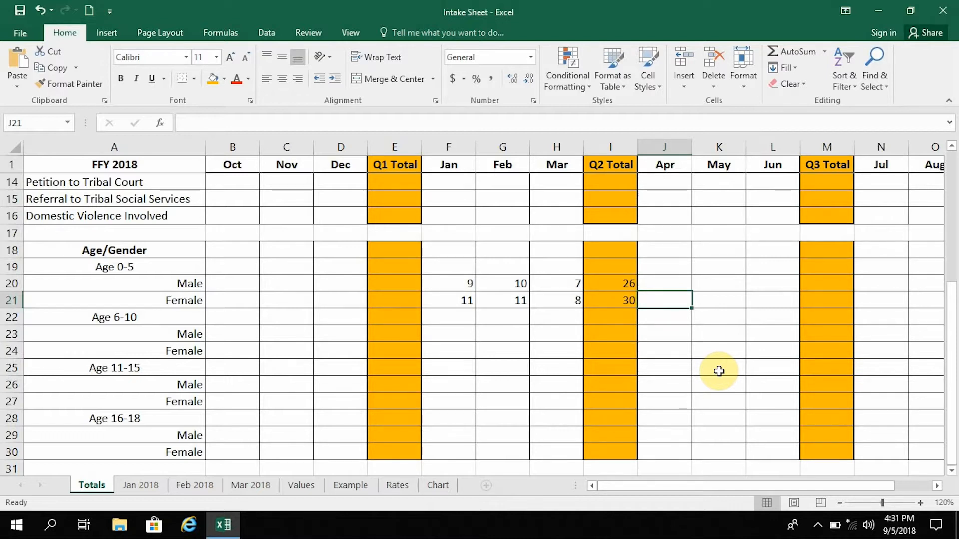
left_click(556, 302)
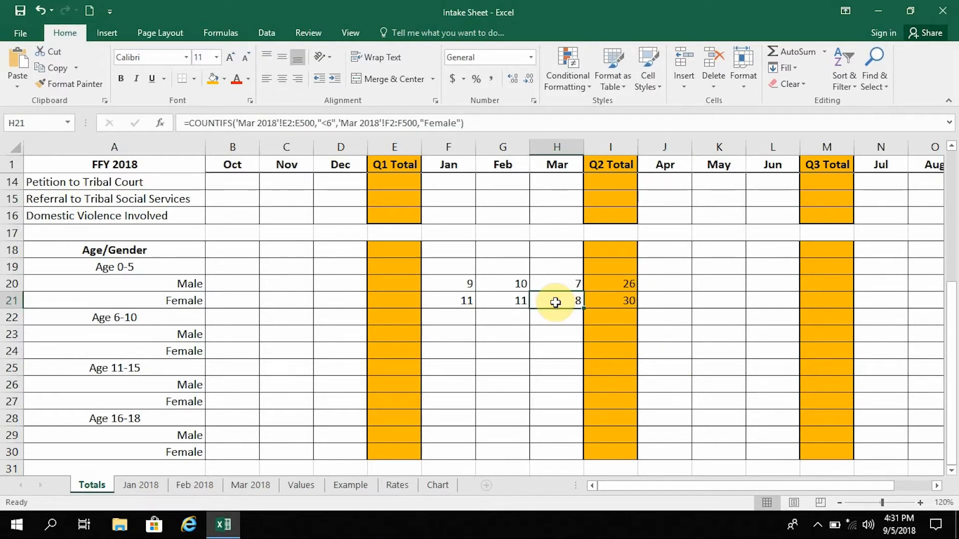